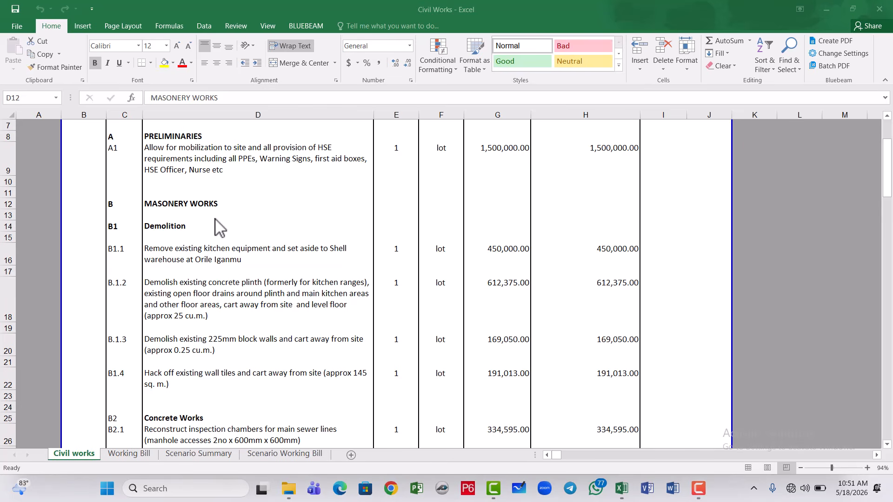
Step: Review the Civil works bill from the preliminaries down to the total amount in H99
{"action": "scroll", "coordinate": [260, 230], "scroll_direction": "up", "scroll_amount": 2}
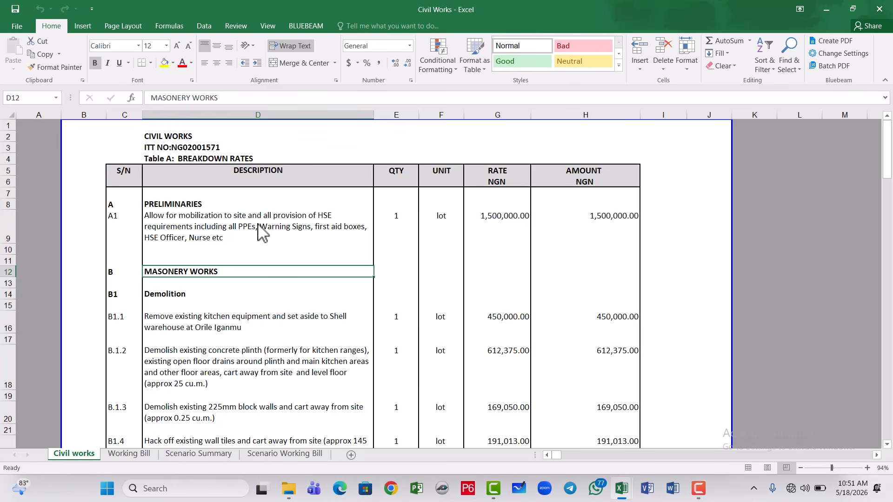
{"action": "scroll", "coordinate": [295, 262], "scroll_direction": "down", "scroll_amount": 9}
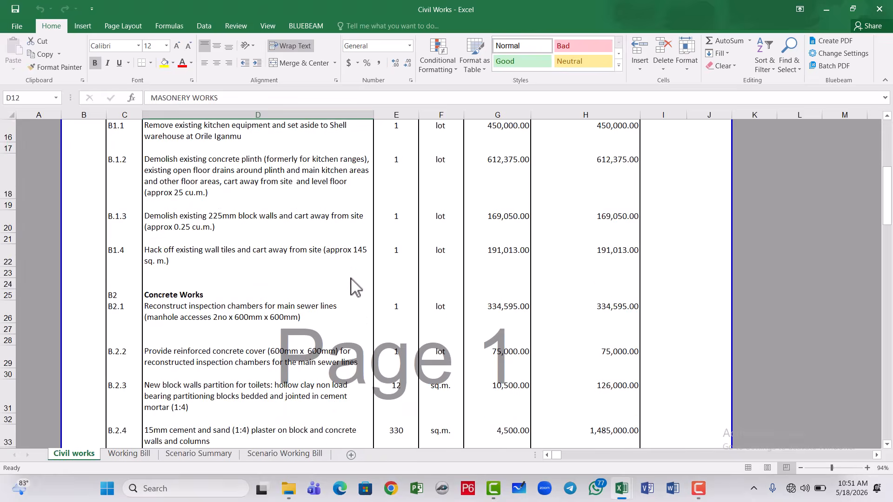
{"action": "scroll", "coordinate": [356, 286], "scroll_direction": "down", "scroll_amount": 7}
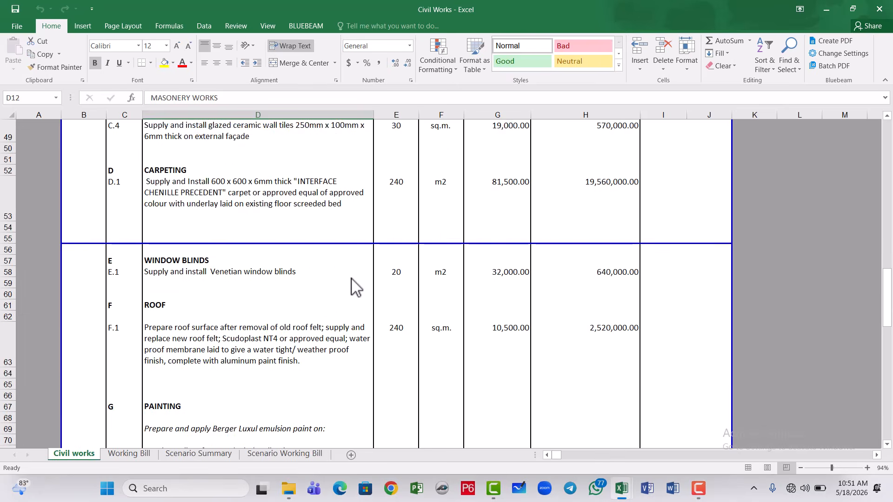
{"action": "scroll", "coordinate": [356, 286], "scroll_direction": "down", "scroll_amount": 6}
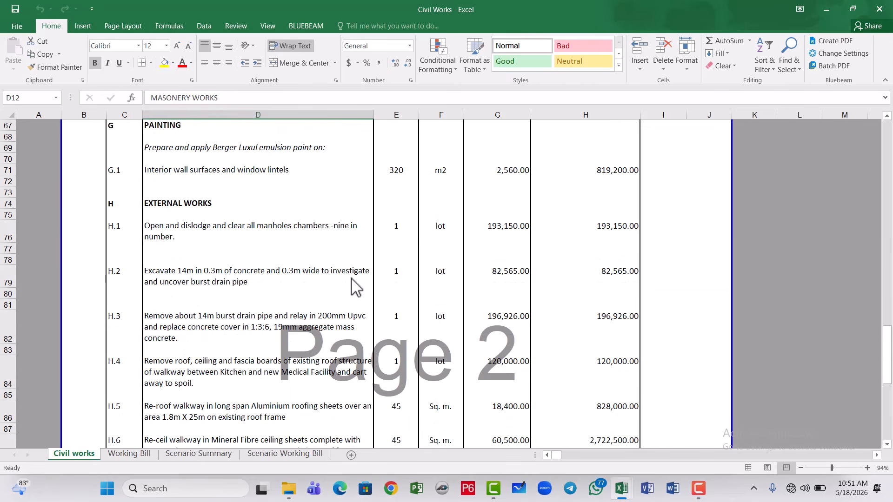
{"action": "scroll", "coordinate": [352, 279], "scroll_direction": "down", "scroll_amount": 8}
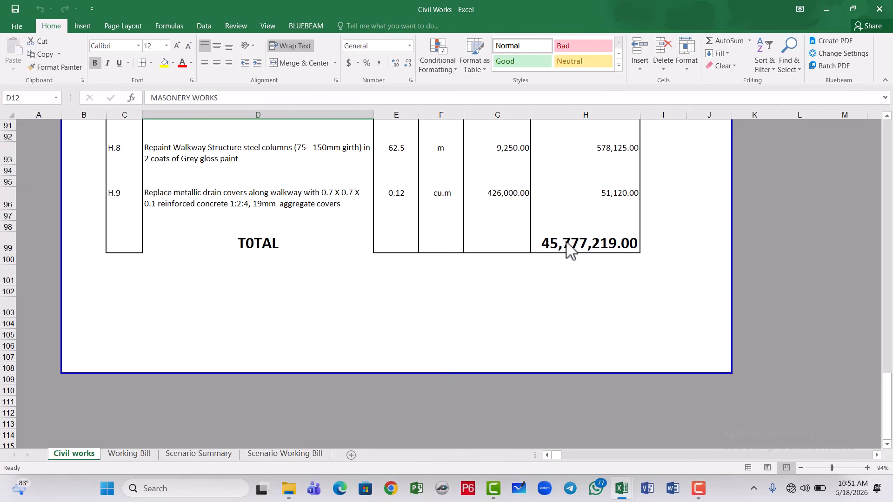
{"action": "left_click", "coordinate": [580, 247]}
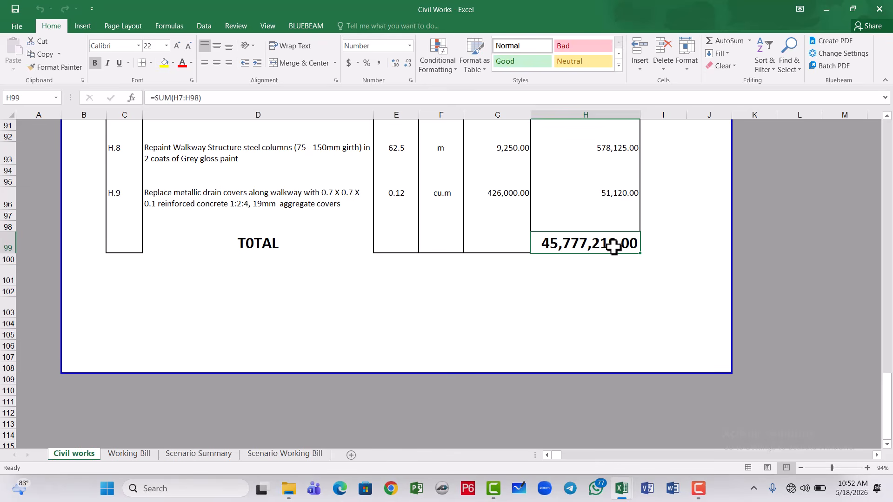
{"action": "left_click", "coordinate": [674, 252]}
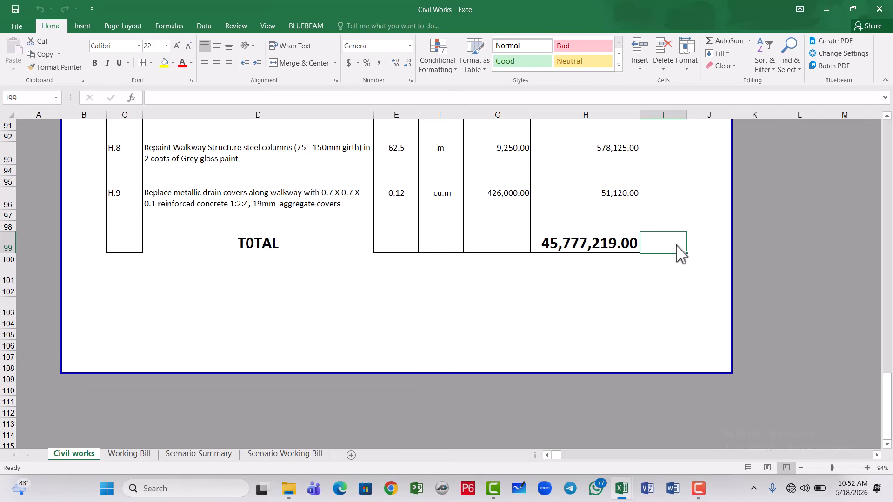
{"action": "left_click", "coordinate": [584, 245]}
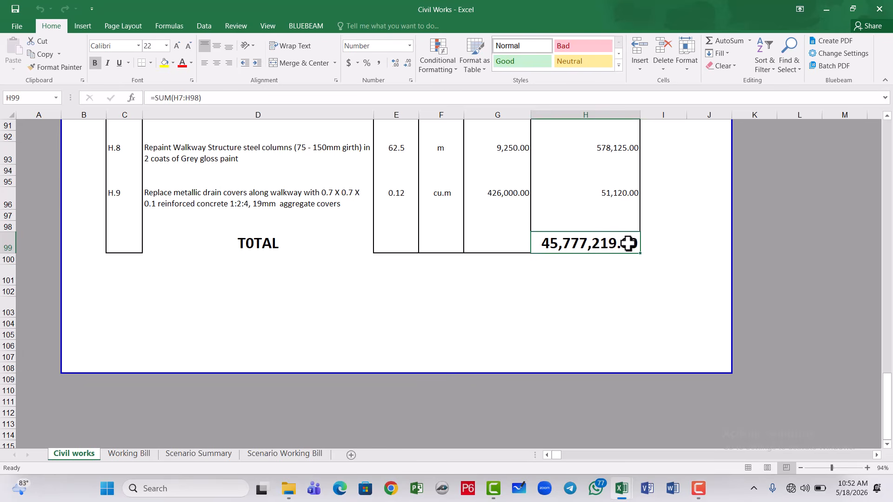
{"action": "left_click", "coordinate": [657, 242]}
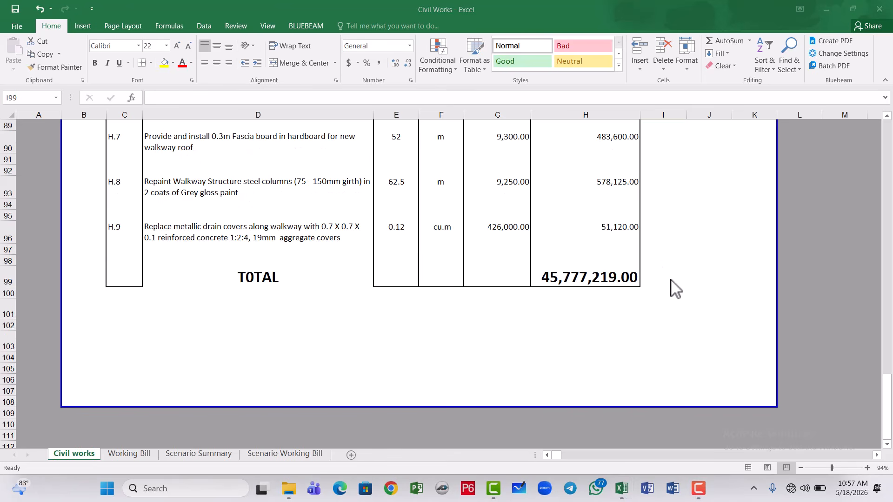
Step: Calculate 80% of the bill total in cell I99 with the formula =80%*H99
{"action": "left_click", "coordinate": [665, 281]}
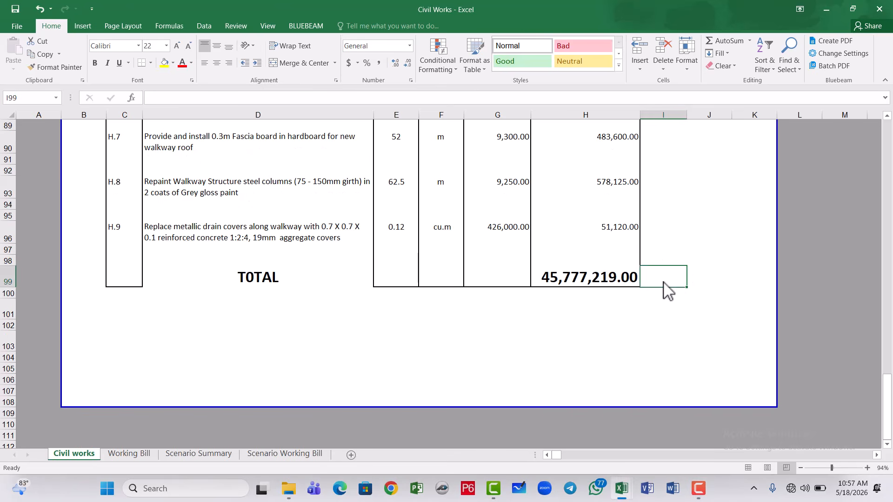
{"action": "type", "text": "="}
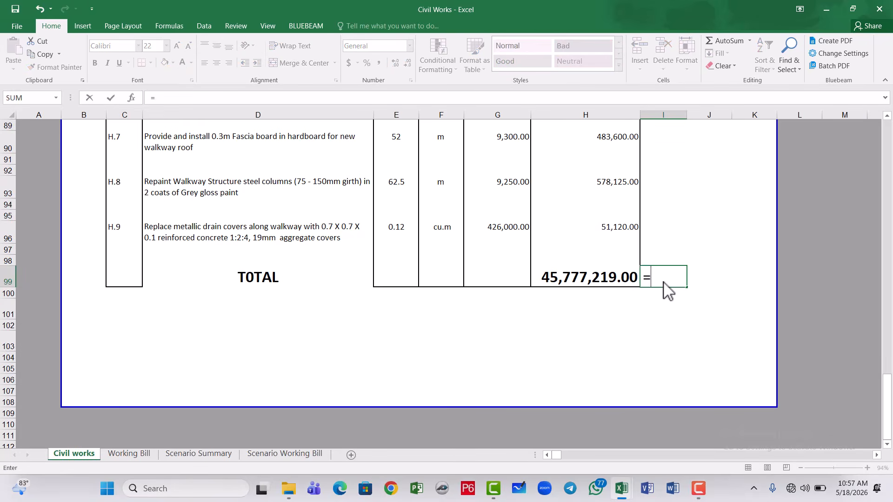
{"action": "type", "text": "80%*"}
{"action": "left_click", "coordinate": [623, 276]}
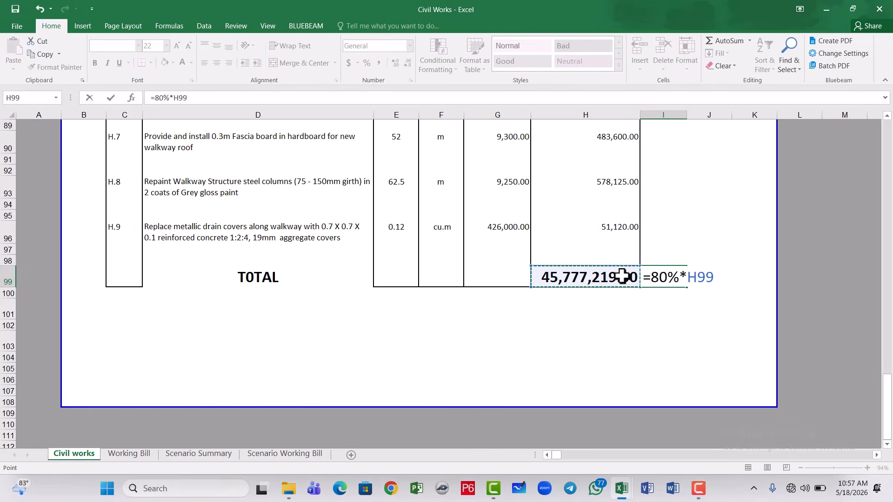
{"action": "key", "text": "Return"}
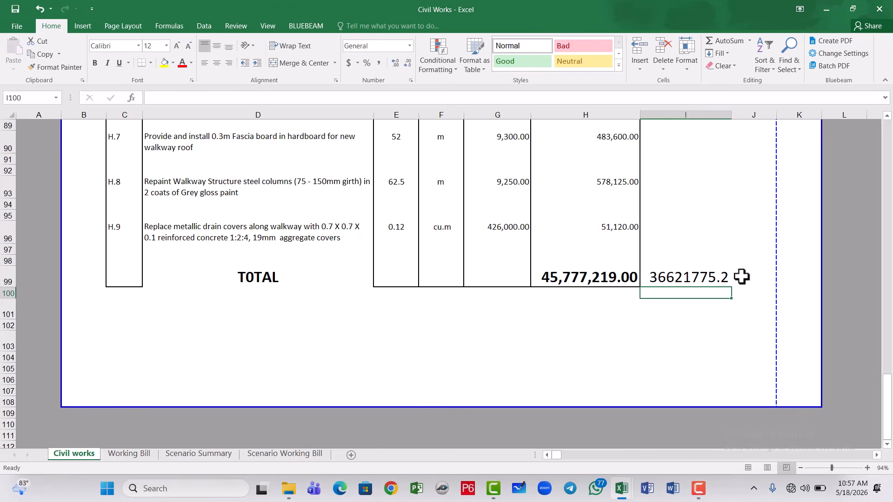
Step: Copy the formatting of total cell H99 onto I99 and autofit column I to its contents
{"action": "left_click", "coordinate": [593, 278]}
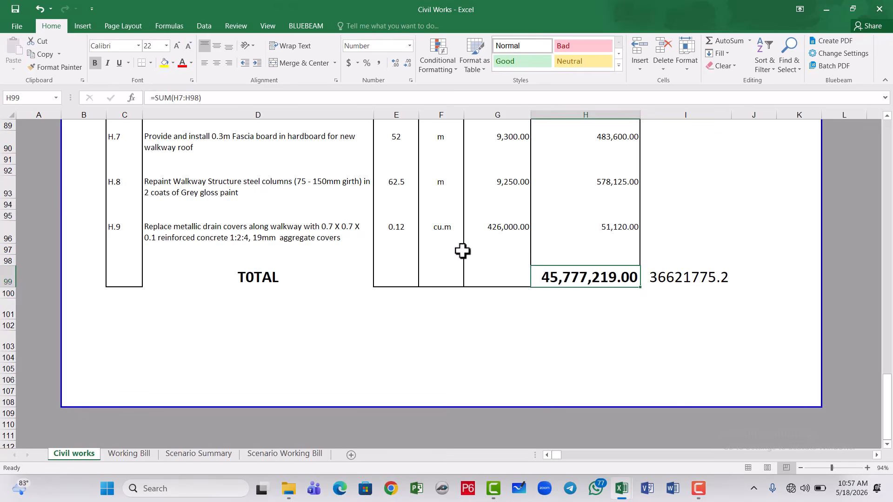
{"action": "left_click", "coordinate": [55, 67]}
{"action": "left_click", "coordinate": [671, 281]}
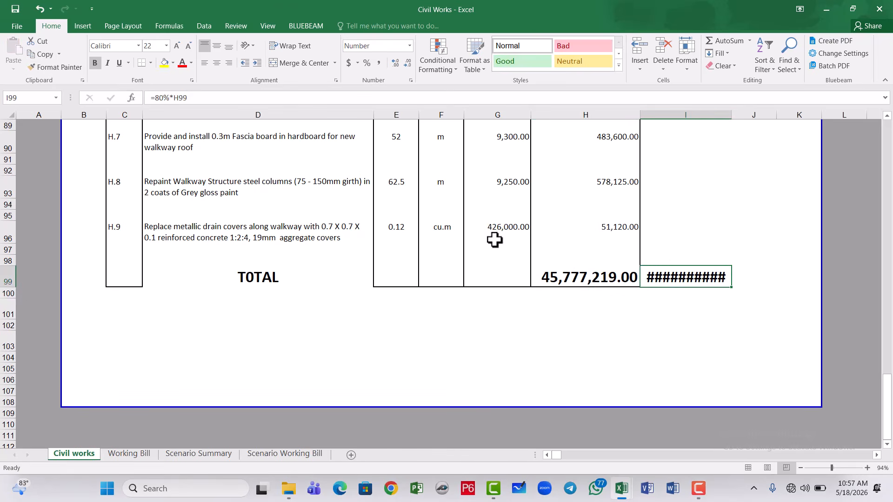
{"action": "double_click", "coordinate": [732, 115]}
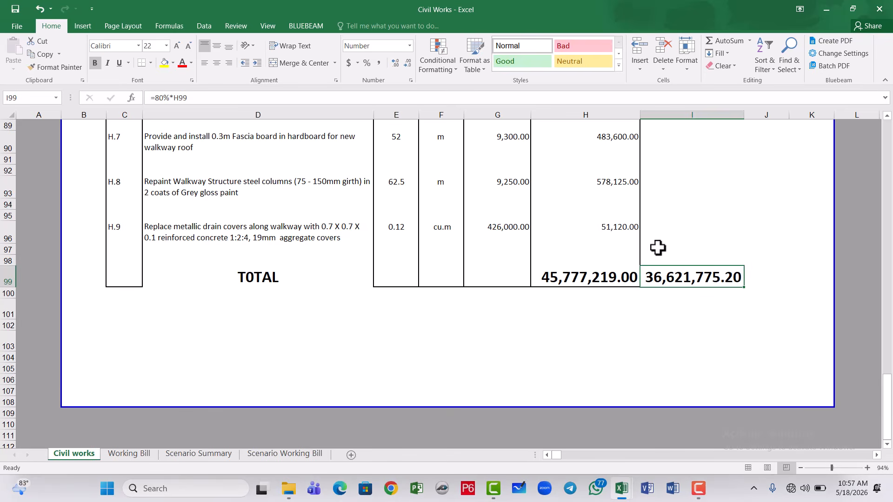
Step: Calculate 80% of the I99 amount in cell I101 with the formula =80%*I99
{"action": "left_click", "coordinate": [668, 303]}
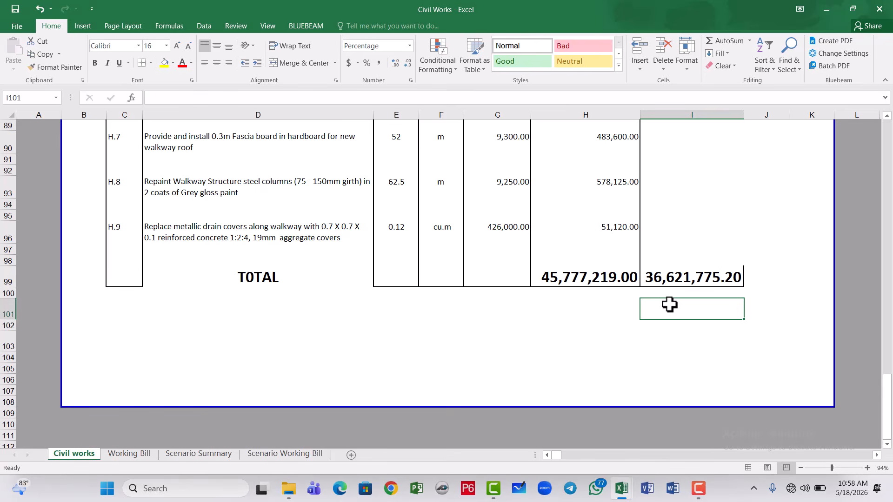
{"action": "left_click", "coordinate": [676, 277]}
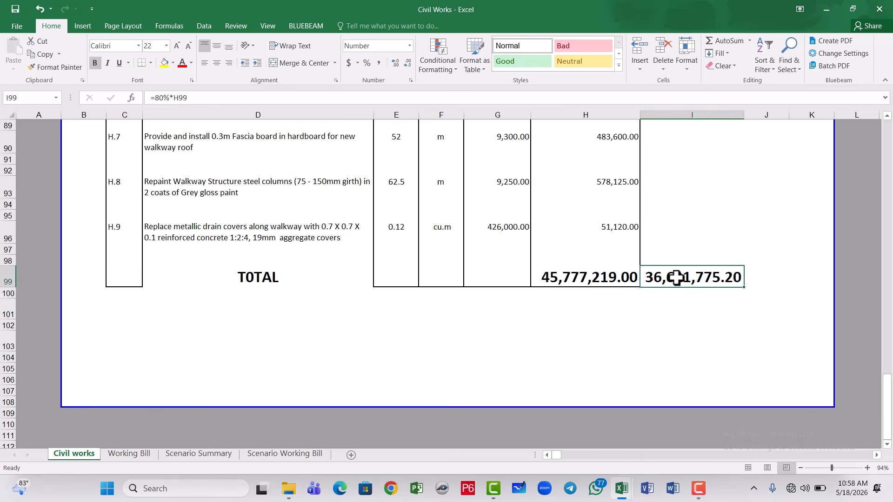
{"action": "left_click", "coordinate": [675, 311]}
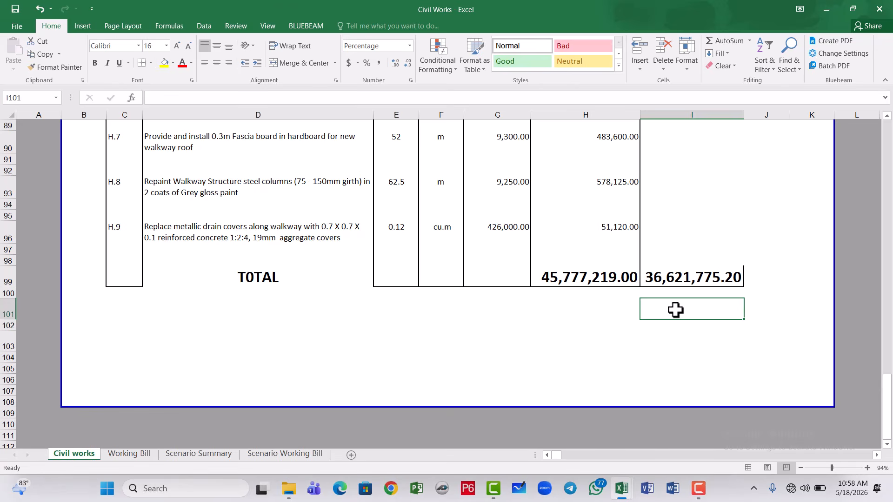
{"action": "type", "text": "="}
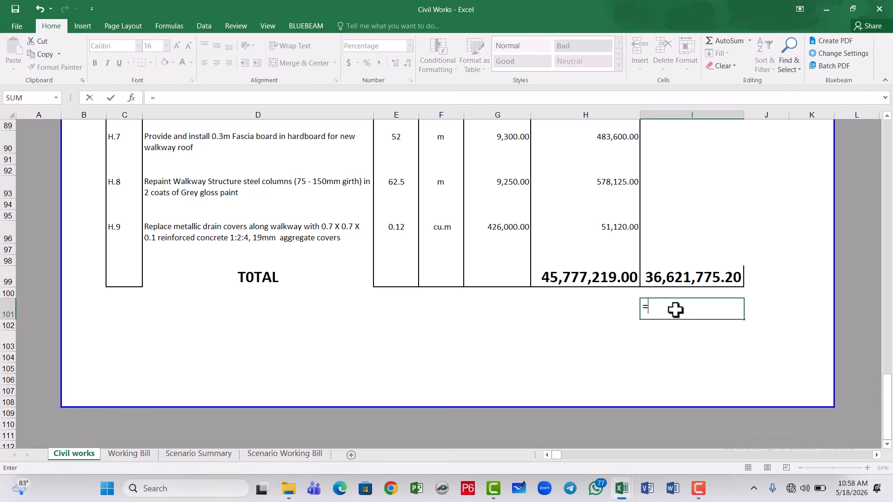
{"action": "type", "text": "80%*"}
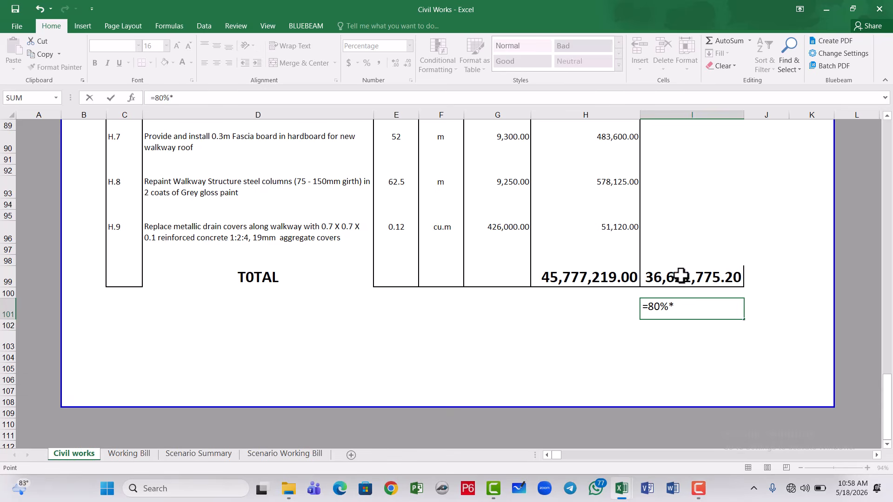
{"action": "left_click", "coordinate": [681, 276]}
{"action": "key", "text": "Return"}
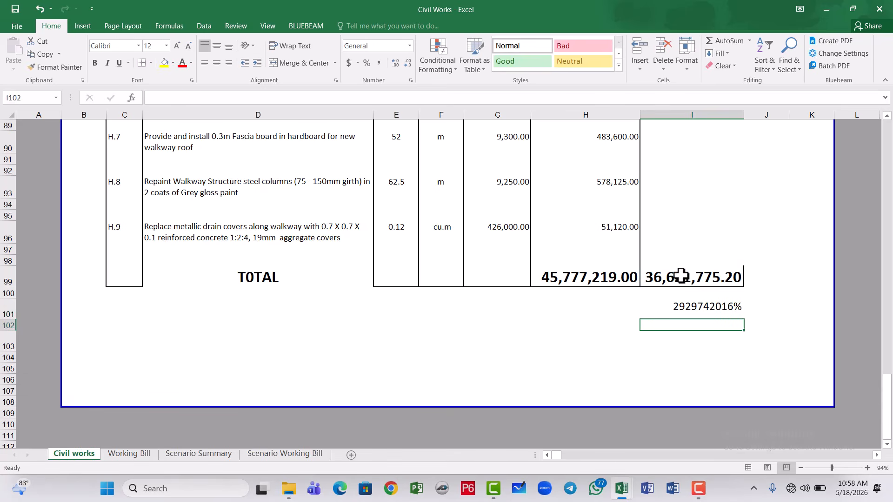
Step: Copy the formatting of cell I99 onto the calculated amount in I101
{"action": "left_click", "coordinate": [716, 305]}
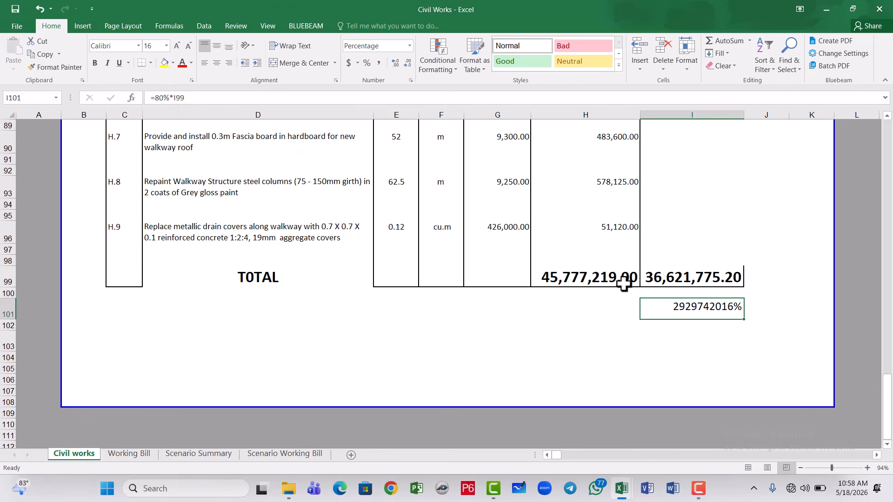
{"action": "left_click", "coordinate": [667, 279]}
{"action": "left_click", "coordinate": [60, 67]}
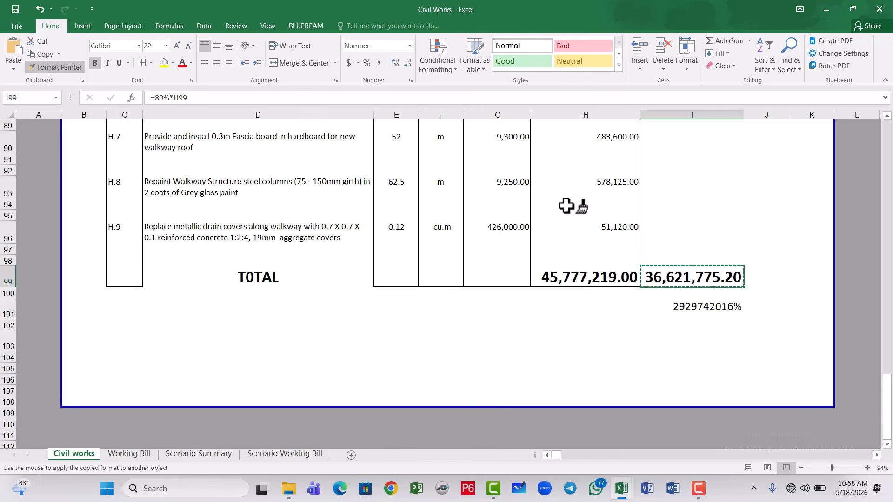
{"action": "left_click", "coordinate": [699, 304]}
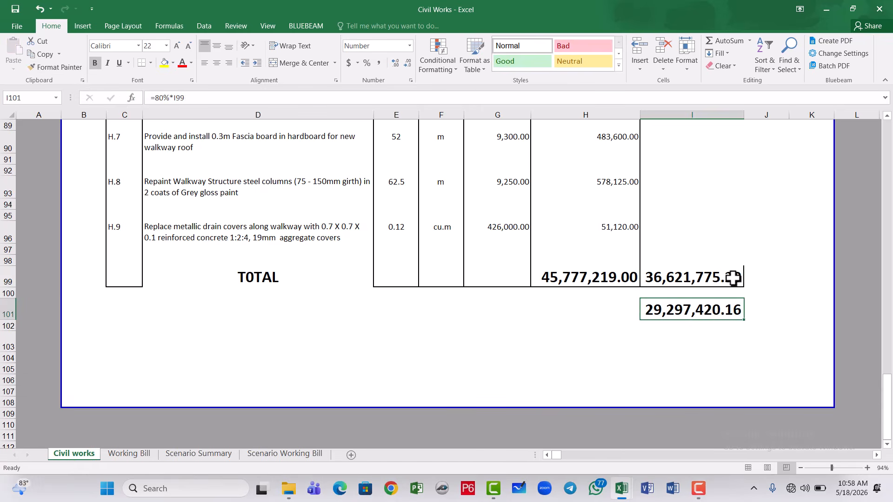
{"action": "left_click", "coordinate": [761, 294]}
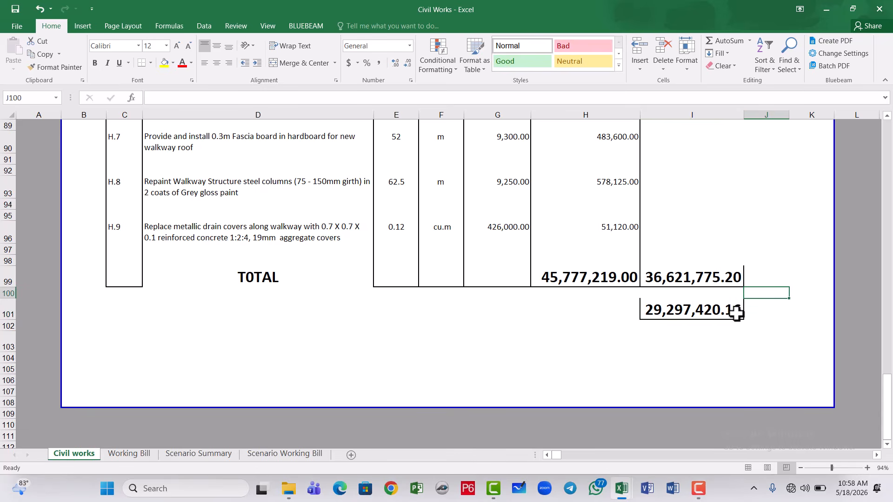
Step: Examine the I101 amount, the bill's item rates from A1 through H.9, and the totals in H99 and I99
{"action": "left_click", "coordinate": [677, 309]}
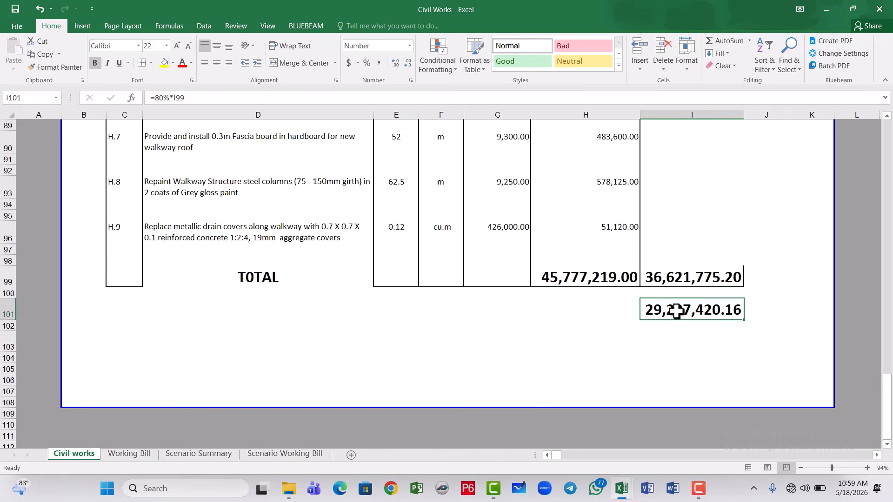
{"action": "scroll", "coordinate": [677, 311], "scroll_direction": "up", "scroll_amount": 1}
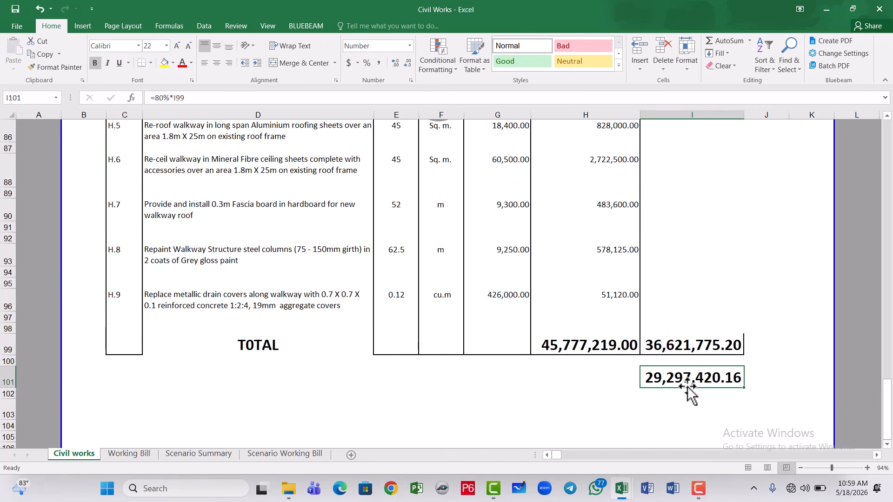
{"action": "left_click", "coordinate": [658, 407]}
{"action": "left_click", "coordinate": [671, 376]}
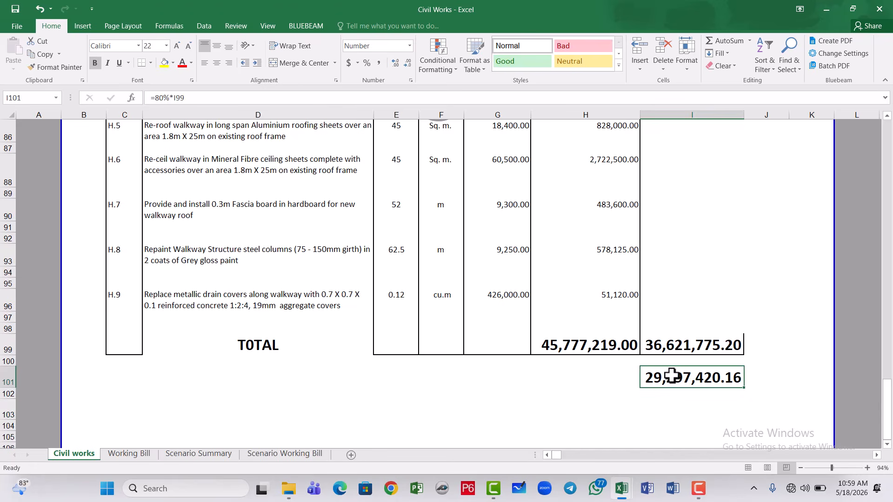
{"action": "scroll", "coordinate": [501, 260], "scroll_direction": "up", "scroll_amount": 12}
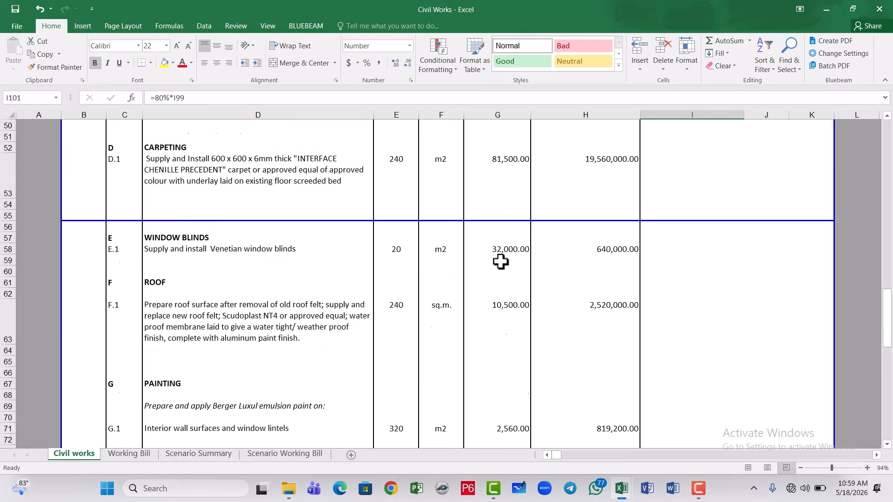
{"action": "scroll", "coordinate": [500, 261], "scroll_direction": "up", "scroll_amount": 14}
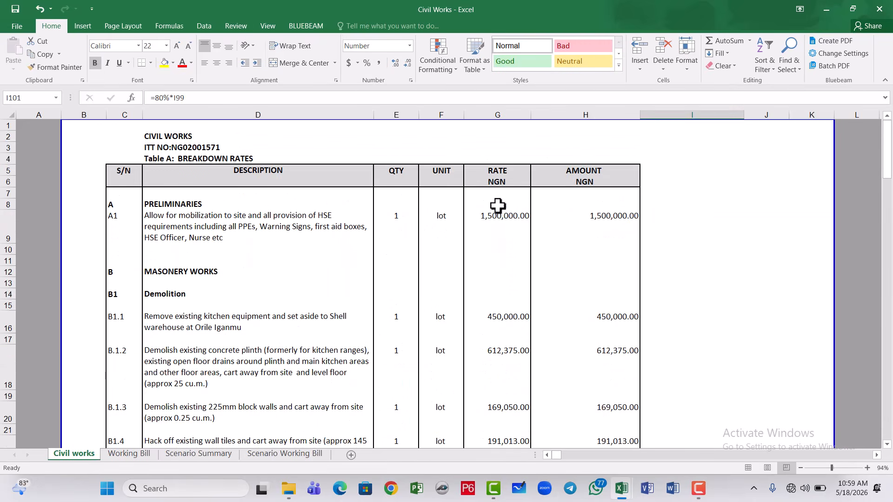
{"action": "left_click", "coordinate": [499, 220]}
{"action": "scroll", "coordinate": [513, 232], "scroll_direction": "down", "scroll_amount": 9}
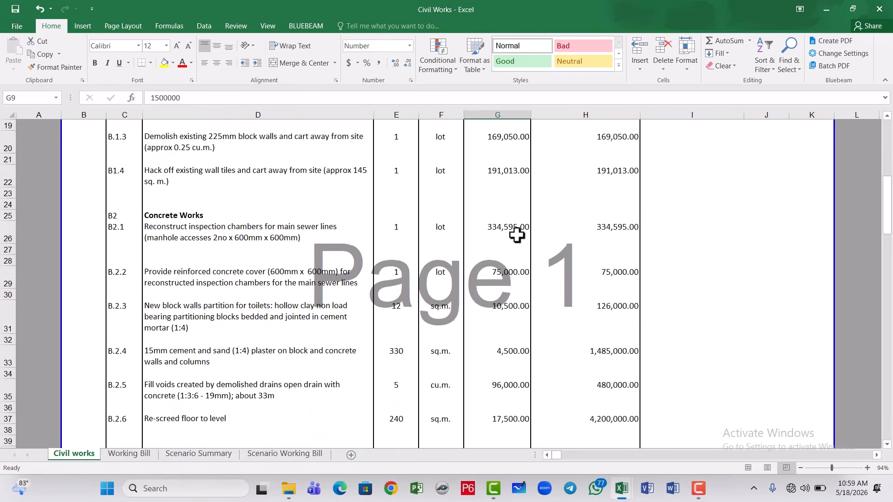
{"action": "scroll", "coordinate": [518, 239], "scroll_direction": "down", "scroll_amount": 20}
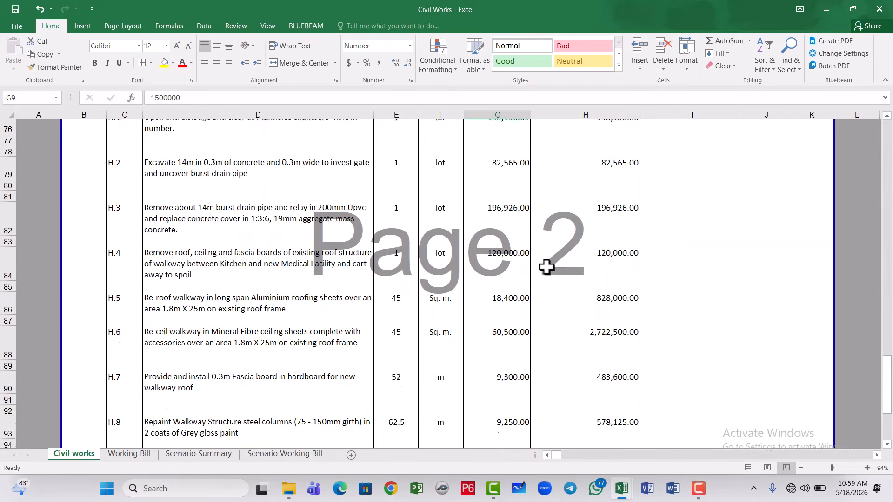
{"action": "left_click", "coordinate": [571, 198]}
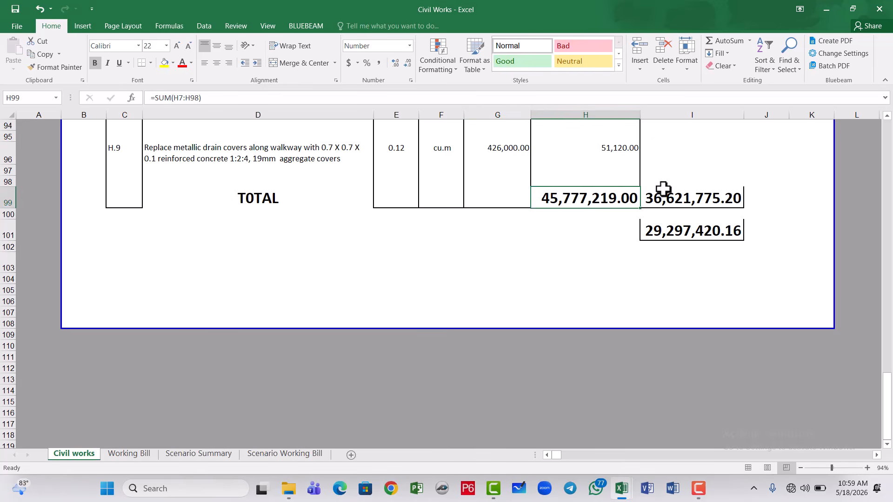
{"action": "left_click", "coordinate": [675, 197]}
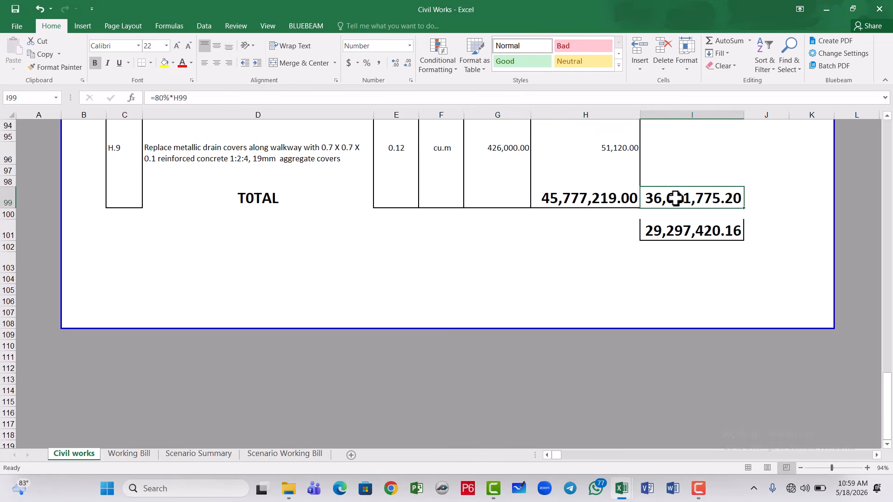
Step: Examine the I101 amount against the External Works item rates H.1 to H.9 and the bill totals
{"action": "left_click", "coordinate": [671, 233]}
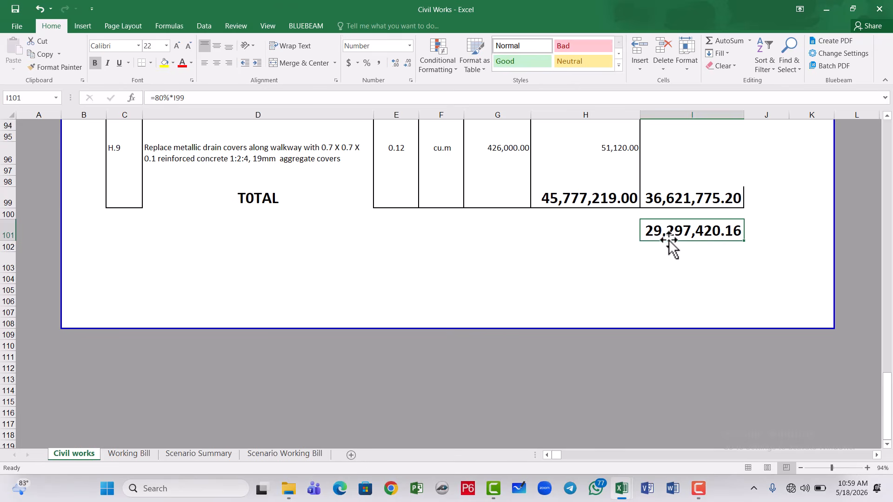
{"action": "scroll", "coordinate": [668, 239], "scroll_direction": "up", "scroll_amount": 3}
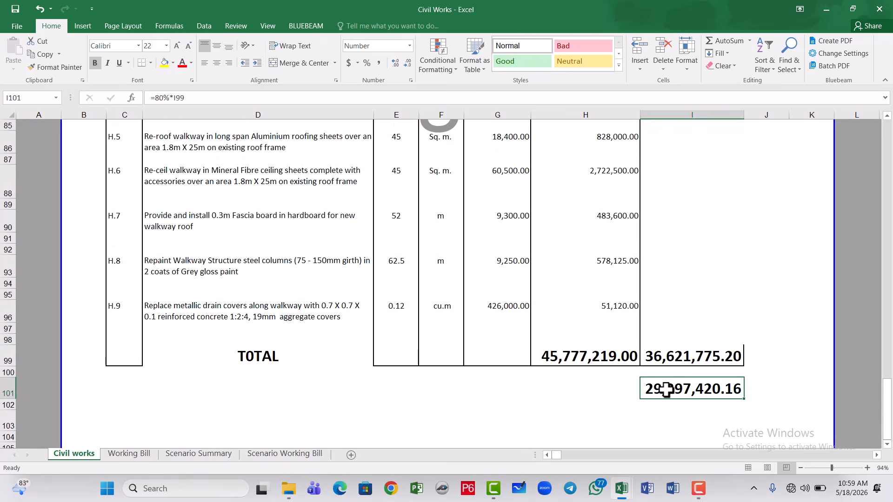
{"action": "scroll", "coordinate": [287, 226], "scroll_direction": "up", "scroll_amount": 5}
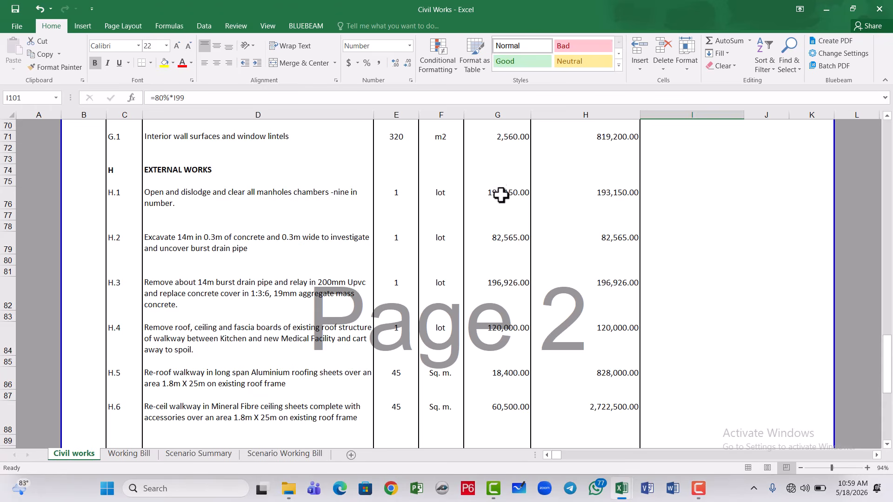
{"action": "scroll", "coordinate": [502, 279], "scroll_direction": "down", "scroll_amount": 6}
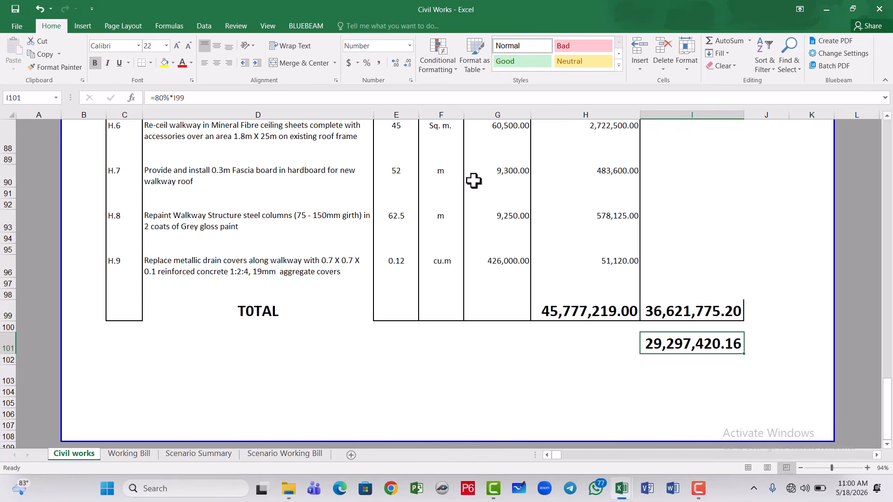
{"action": "scroll", "coordinate": [385, 217], "scroll_direction": "up", "scroll_amount": 1}
{"action": "scroll", "coordinate": [385, 216], "scroll_direction": "up", "scroll_amount": 5}
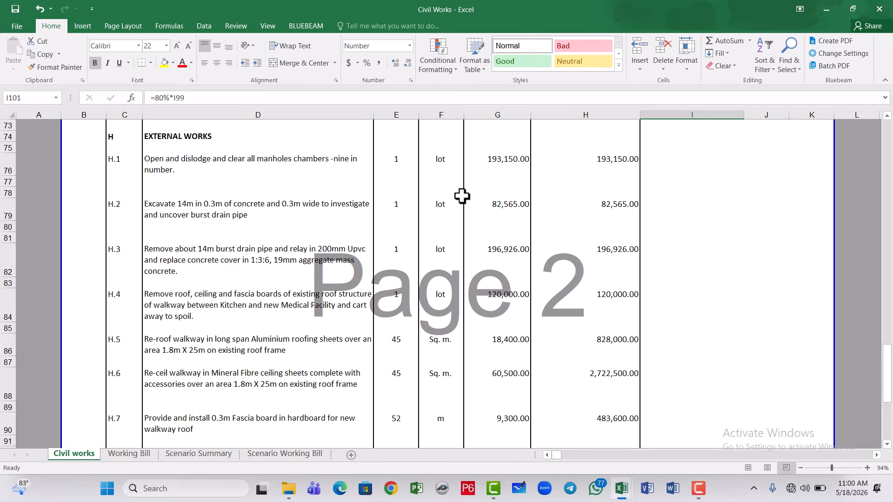
{"action": "scroll", "coordinate": [535, 340], "scroll_direction": "down", "scroll_amount": 4}
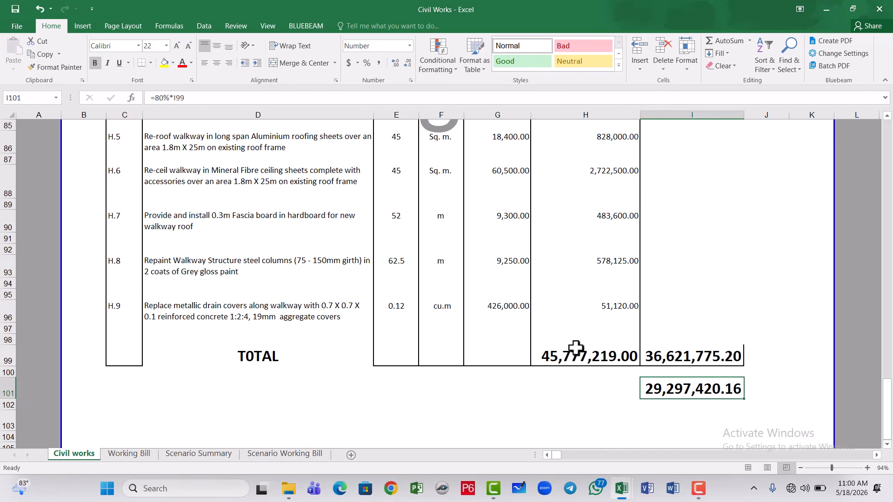
Step: Insert two blank columns between the Rate and Amount columns of the Civil works bill
{"action": "scroll", "coordinate": [575, 348], "scroll_direction": "up", "scroll_amount": 20}
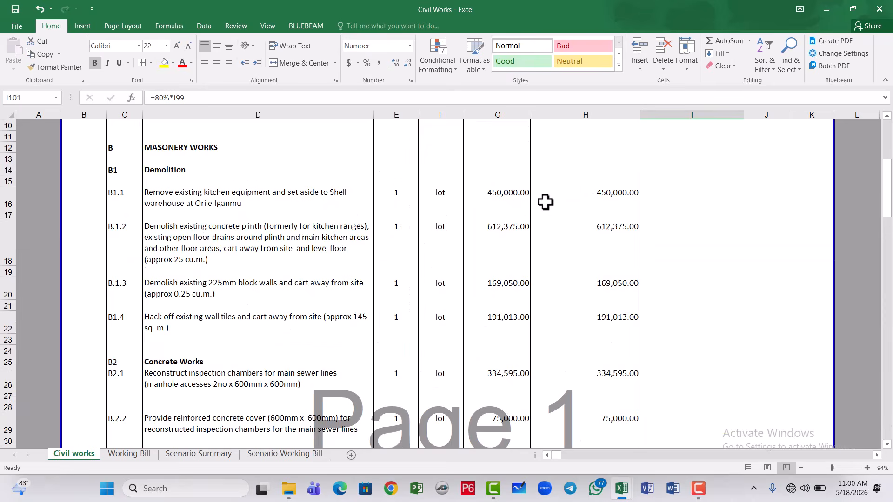
{"action": "scroll", "coordinate": [545, 202], "scroll_direction": "up", "scroll_amount": 3}
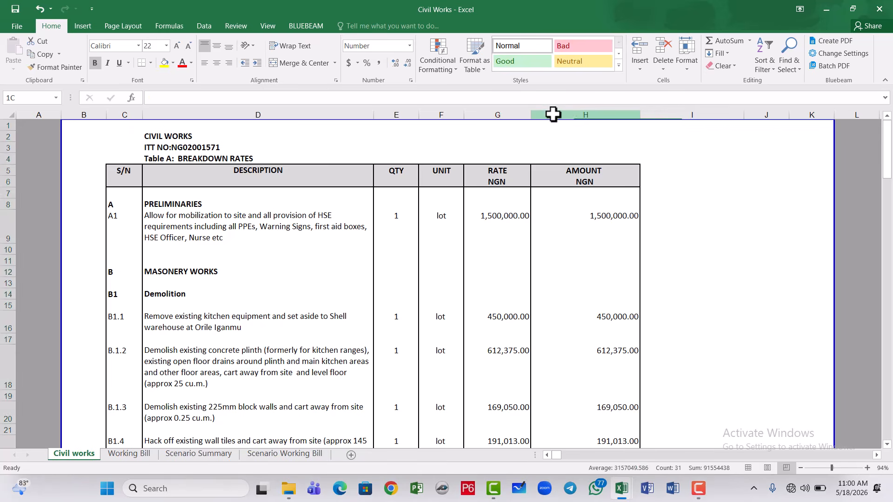
{"action": "left_click", "coordinate": [553, 115]}
{"action": "right_click", "coordinate": [554, 115]}
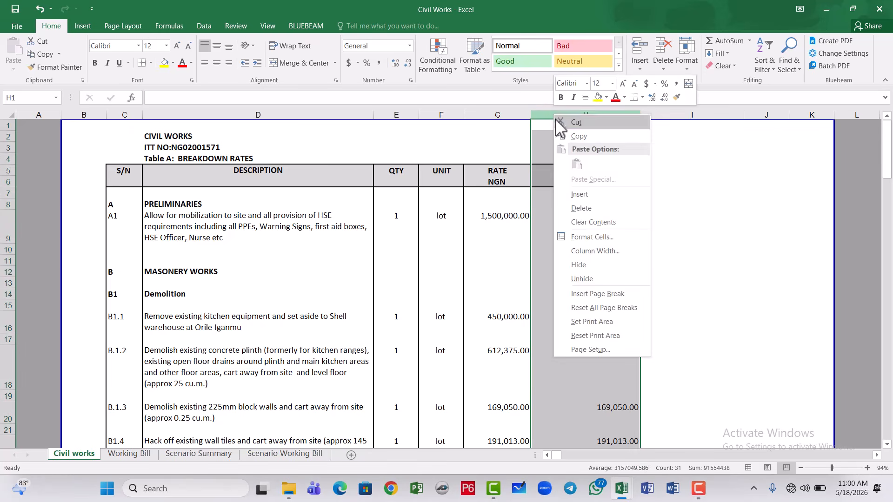
{"action": "left_click", "coordinate": [579, 195]}
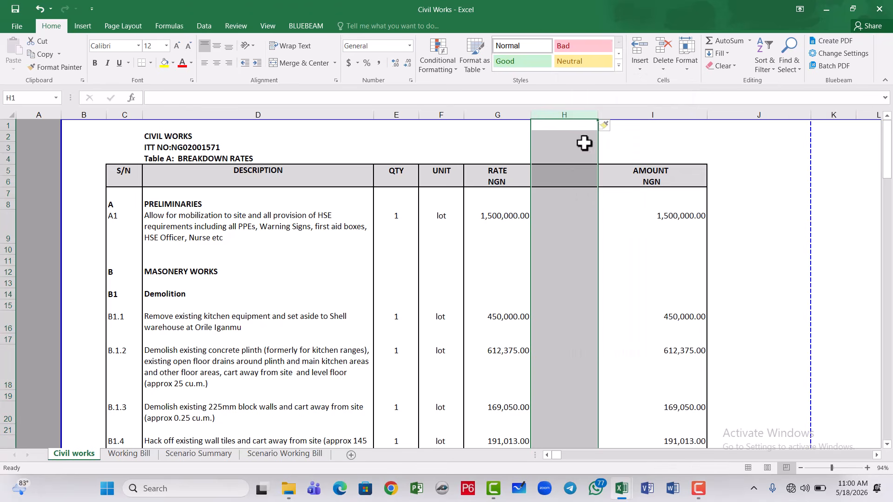
{"action": "right_click", "coordinate": [581, 115]}
{"action": "left_click", "coordinate": [609, 197]}
Step: Head the two new columns "Working Rate" in H5 and "Working Amount" in I5
{"action": "left_click", "coordinate": [562, 176]}
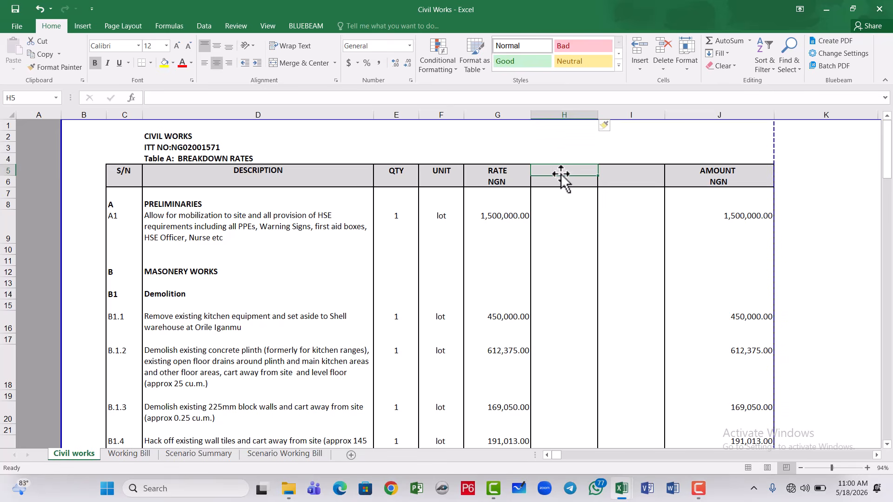
{"action": "type", "text": "Working Rate"}
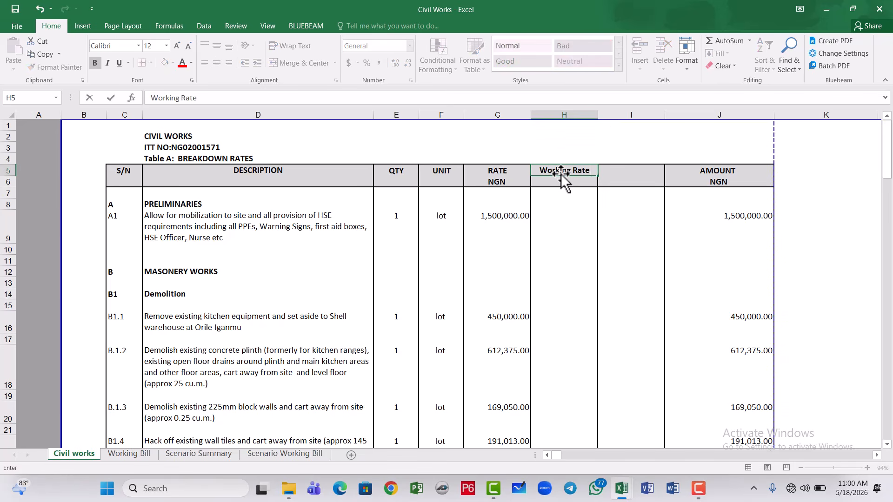
{"action": "left_click", "coordinate": [613, 170]}
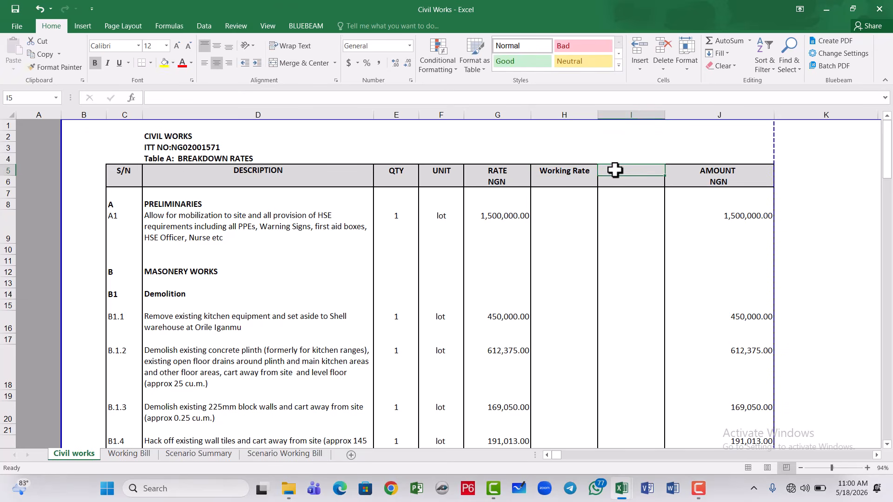
{"action": "type", "text": "Workin"}
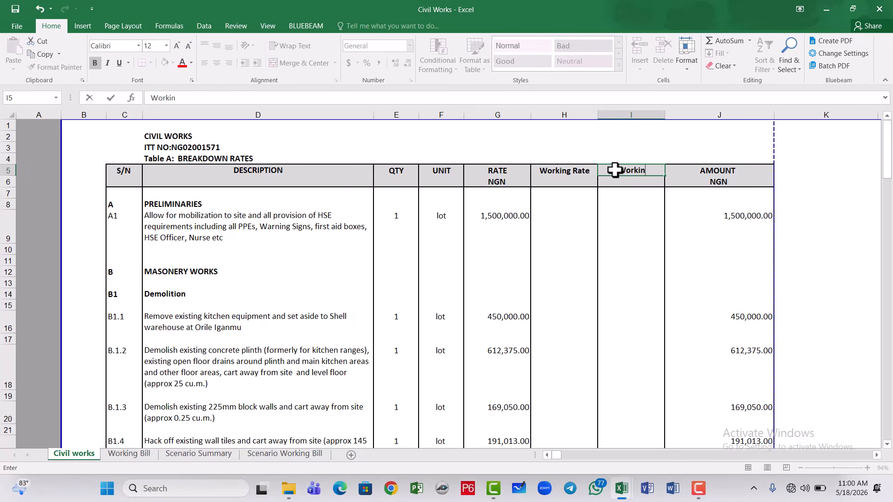
{"action": "type", "text": "t"}
{"action": "left_click", "coordinate": [552, 215]}
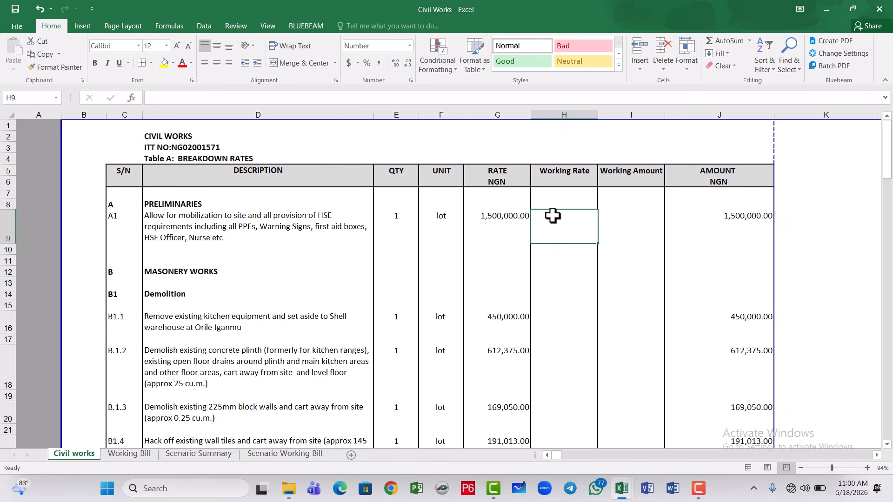
Step: Enter the factor 1 in cell J2 above the Amount heading
{"action": "left_click", "coordinate": [736, 138]}
{"action": "type", "text": "1"}
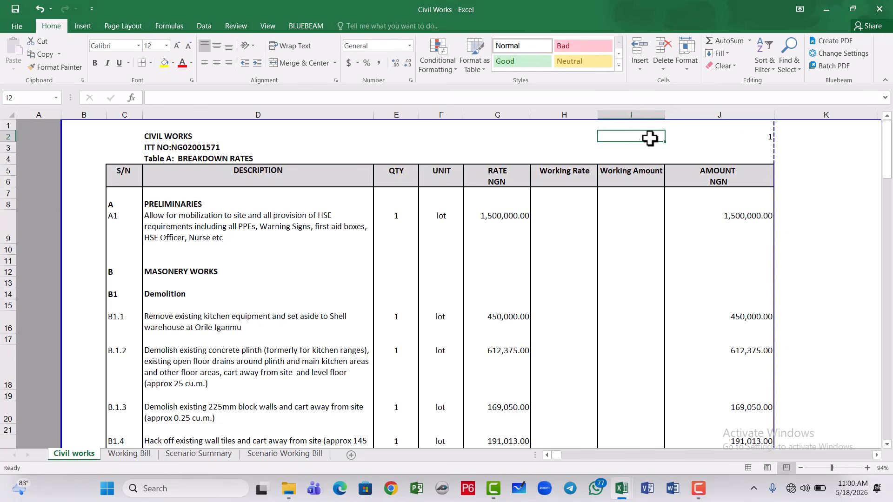
{"action": "left_click", "coordinate": [765, 139]}
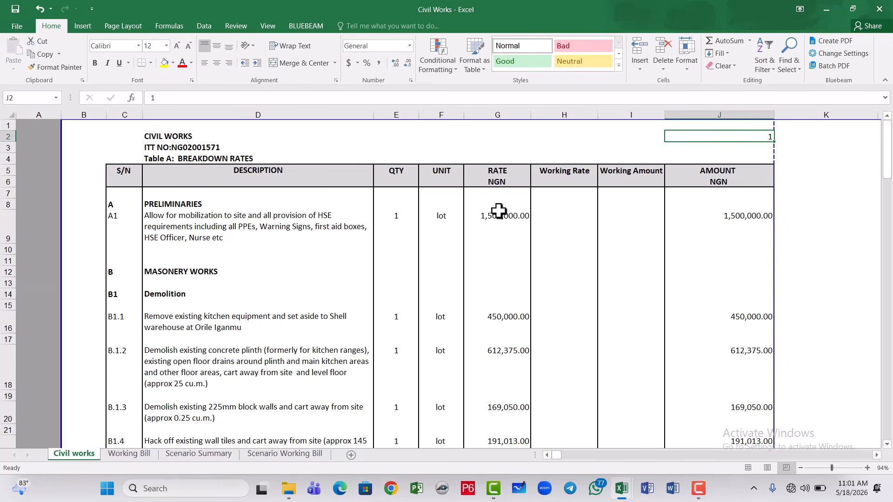
Step: Calculate the working rate of item A1 in H9 with the formula =G9*$J$2
{"action": "left_click", "coordinate": [550, 216]}
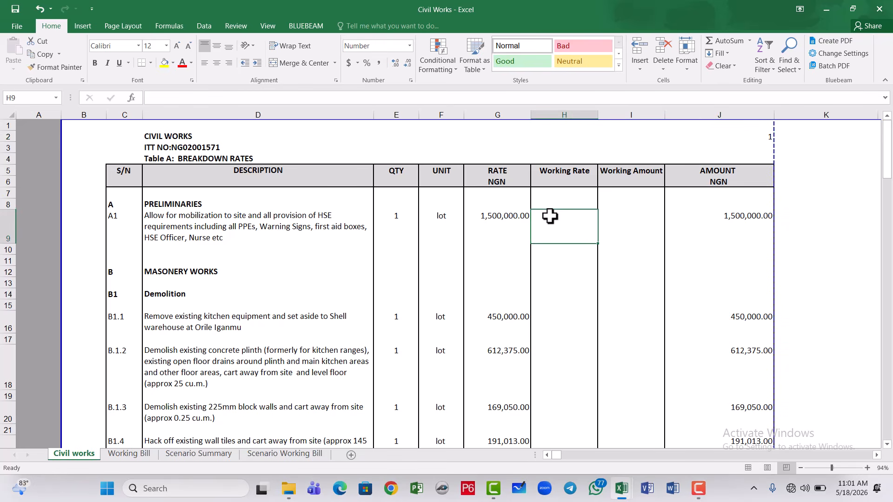
{"action": "type", "text": "="}
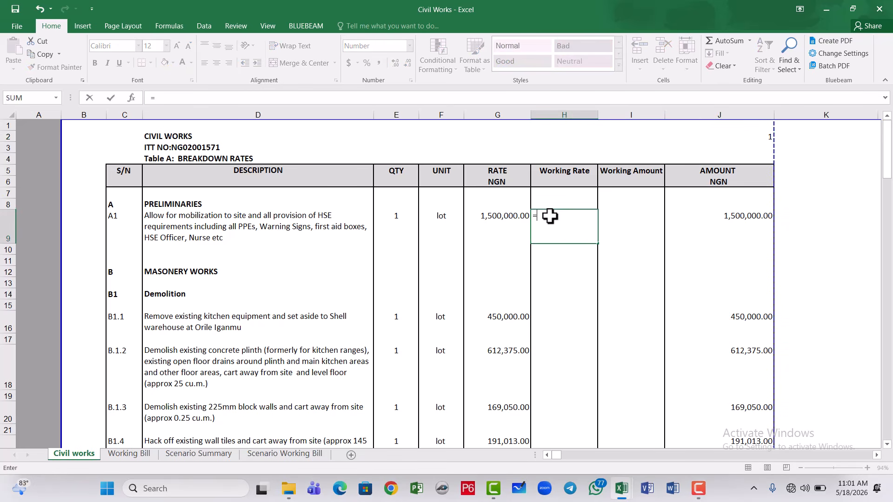
{"action": "left_click", "coordinate": [505, 216]}
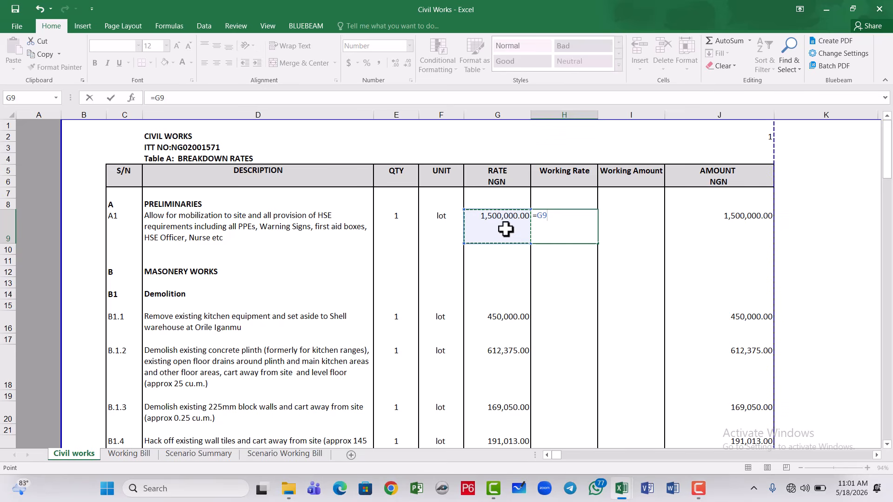
{"action": "left_click", "coordinate": [769, 135]}
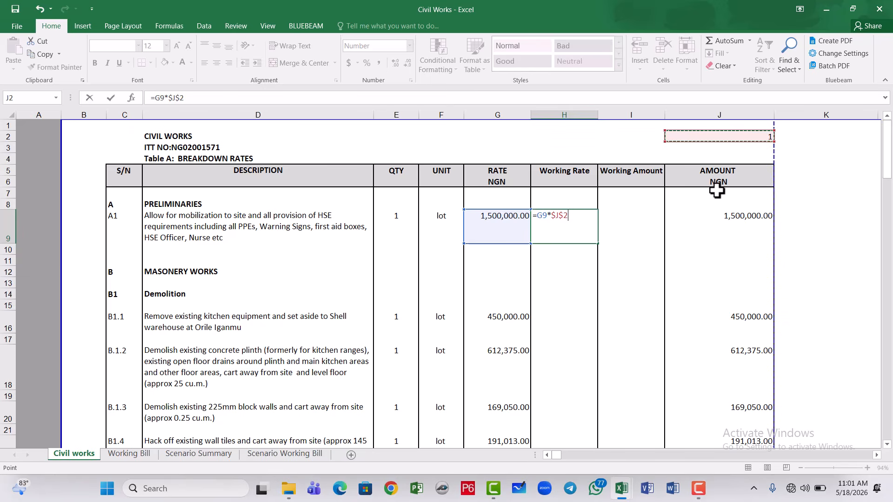
{"action": "key", "text": "Return"}
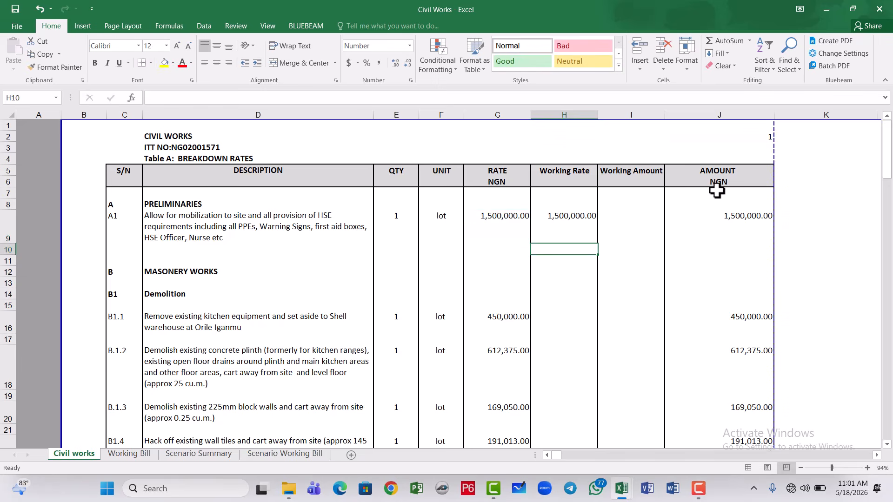
Step: Fill the H9 working rate formula down the Working Rate column through row 97
{"action": "left_click", "coordinate": [561, 218]}
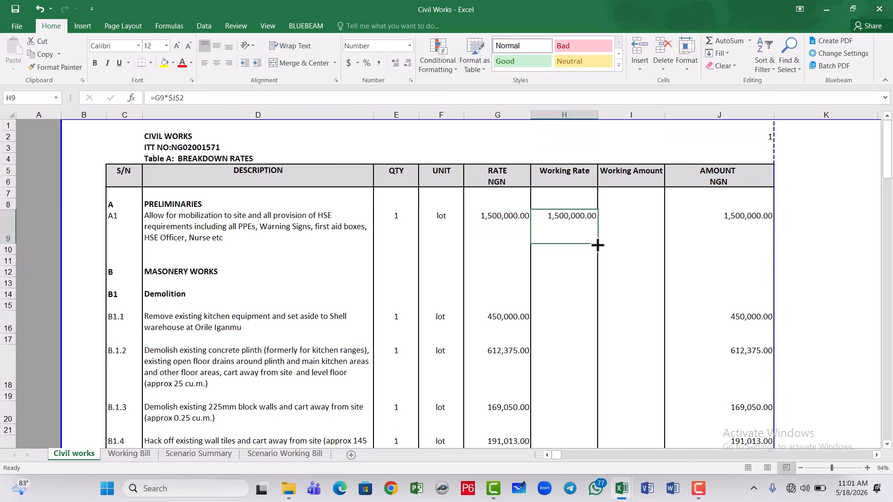
{"action": "left_click_drag", "start_coordinate": [599, 244], "coordinate": [563, 329]}
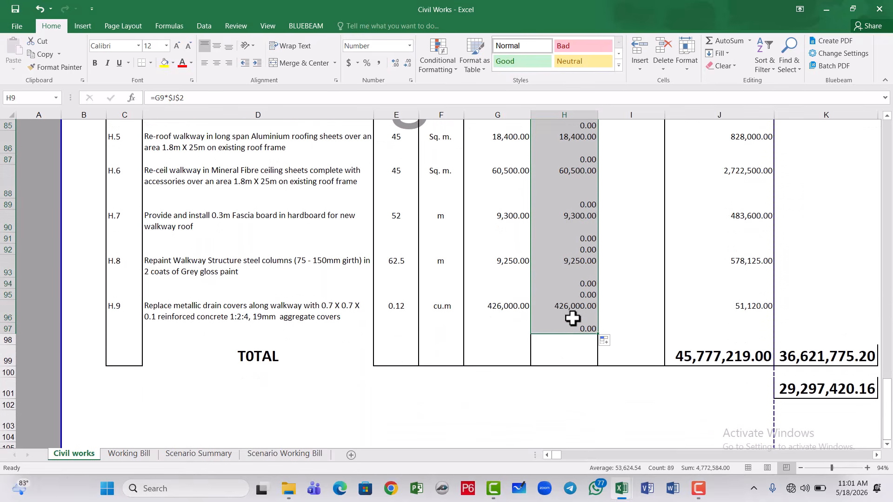
{"action": "scroll", "coordinate": [579, 303], "scroll_direction": "up", "scroll_amount": 13}
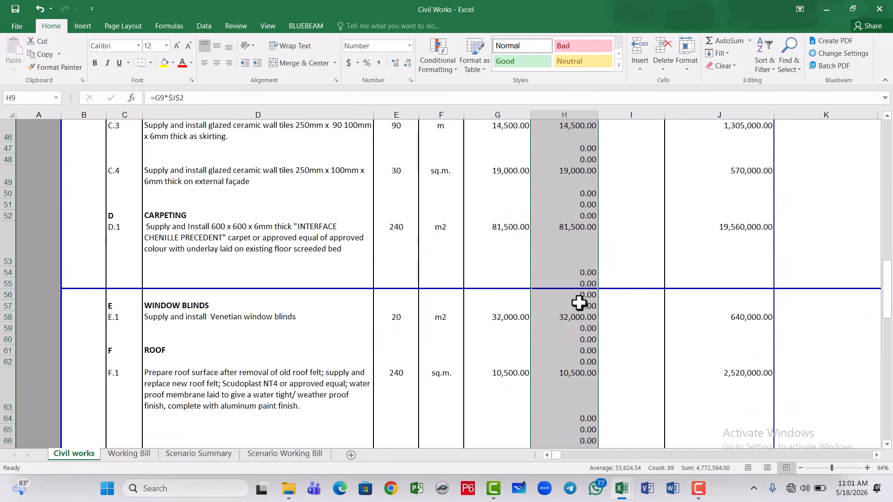
{"action": "scroll", "coordinate": [579, 303], "scroll_direction": "up", "scroll_amount": 15}
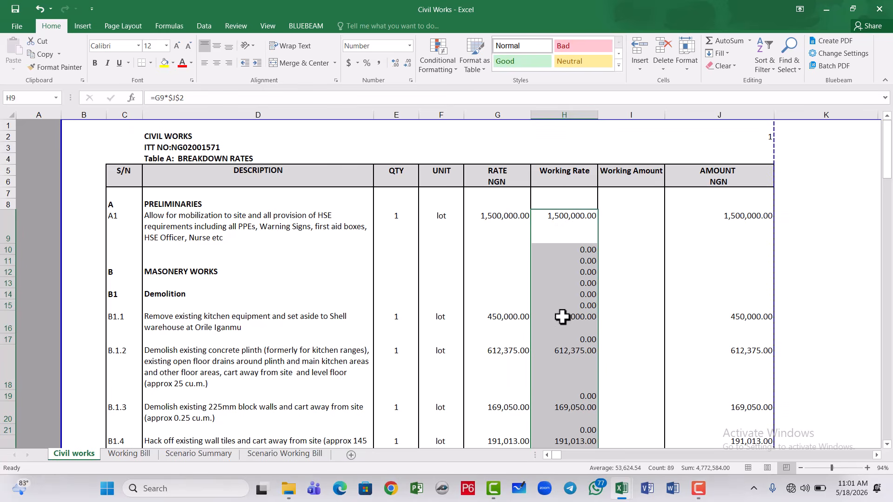
Step: Calculate the working amount of item A1 in I9 with the formula =H9*E9
{"action": "left_click", "coordinate": [622, 214]}
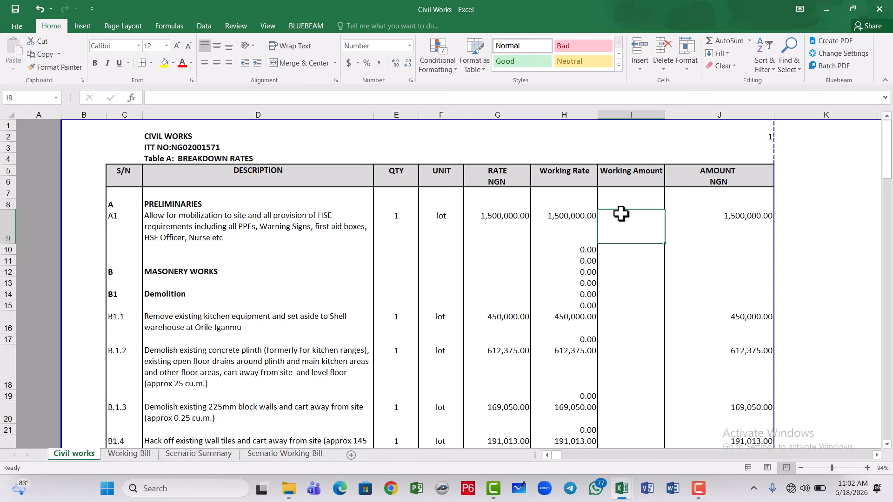
{"action": "type", "text": "="}
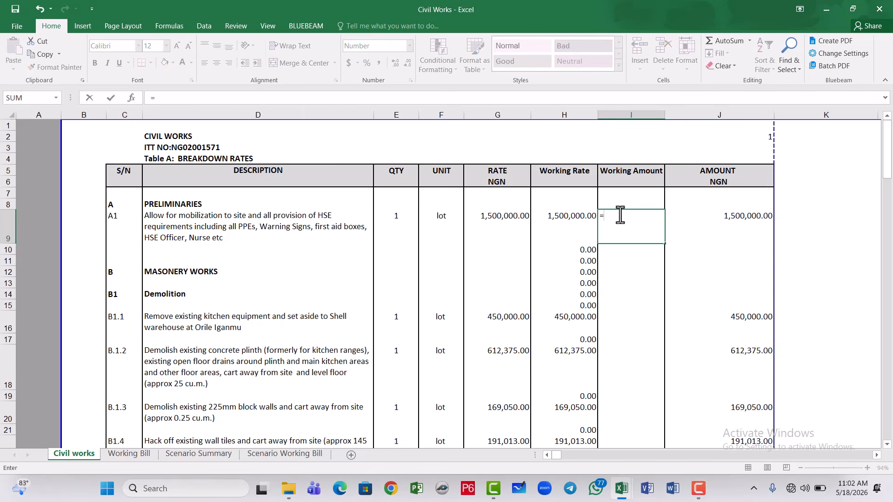
{"action": "left_click", "coordinate": [566, 216]}
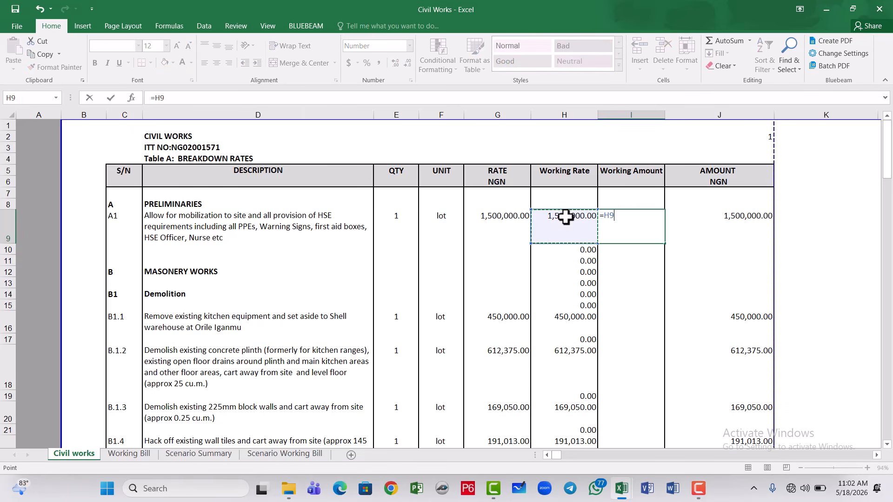
{"action": "type", "text": "*"}
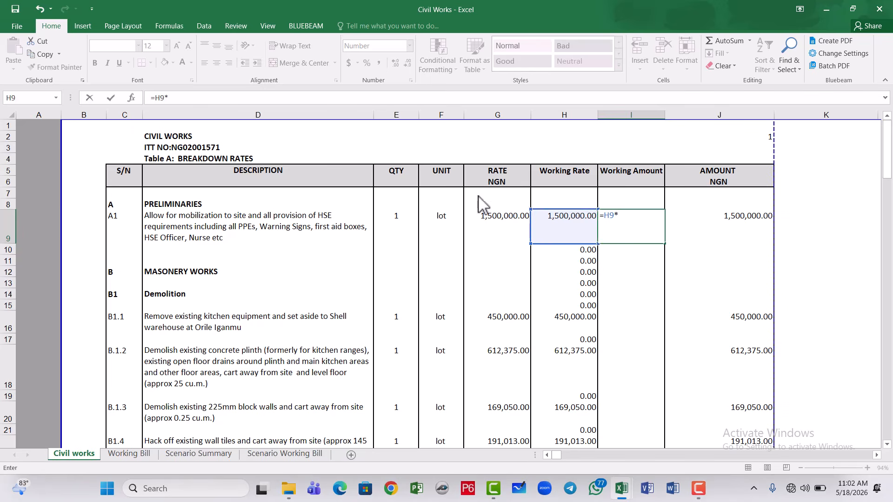
{"action": "left_click", "coordinate": [403, 222]}
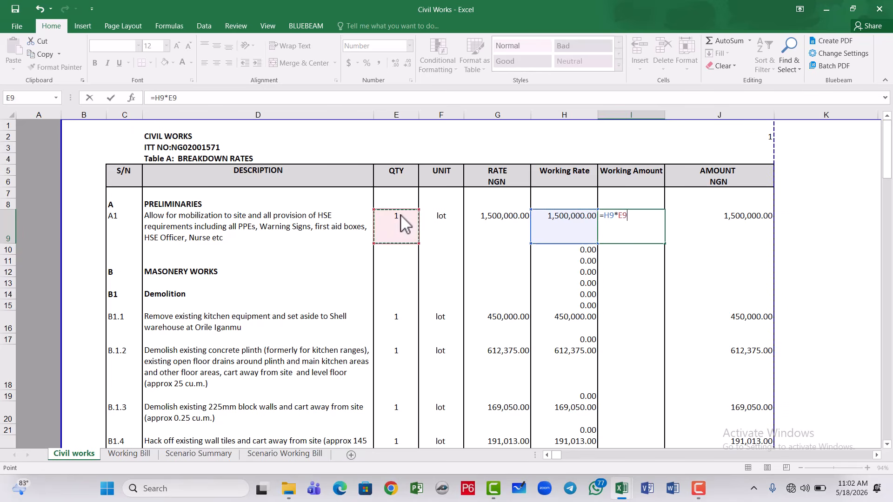
{"action": "key", "text": "Return"}
Step: Fill the I9 working amount formula down the Working Amount column through row 97
{"action": "left_click", "coordinate": [638, 227]}
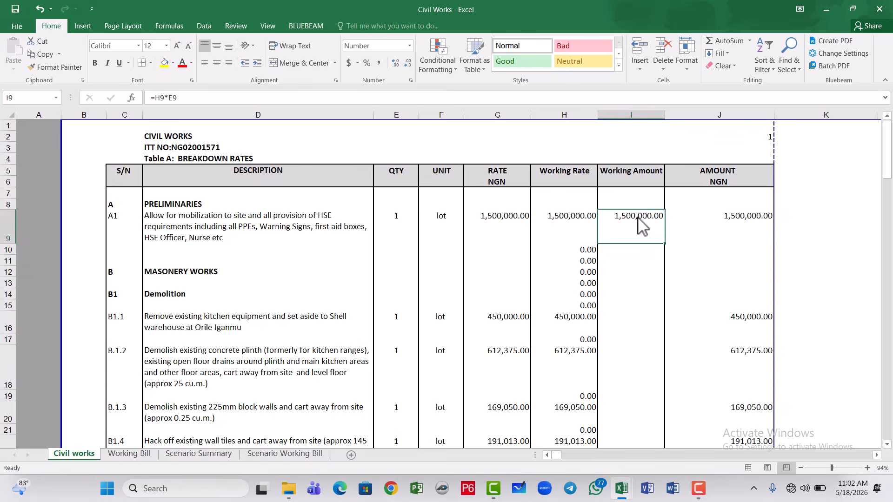
{"action": "left_click_drag", "start_coordinate": [664, 243], "coordinate": [636, 339]}
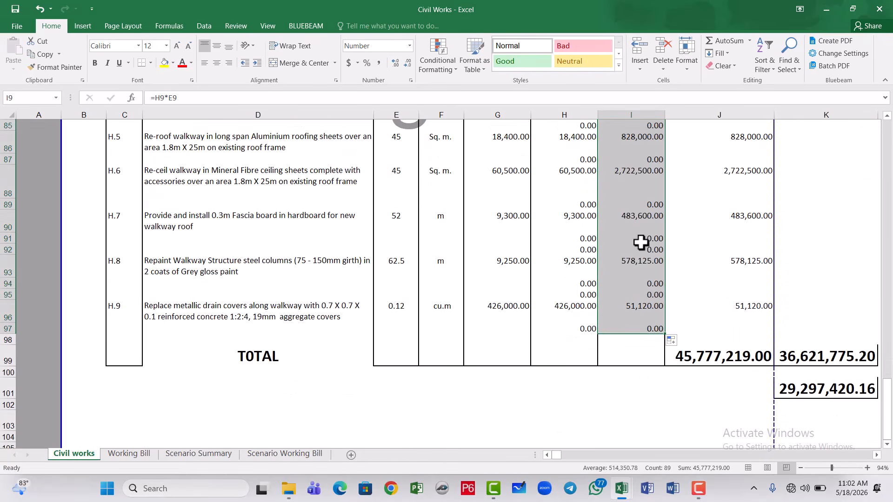
{"action": "scroll", "coordinate": [645, 275], "scroll_direction": "up", "scroll_amount": 9}
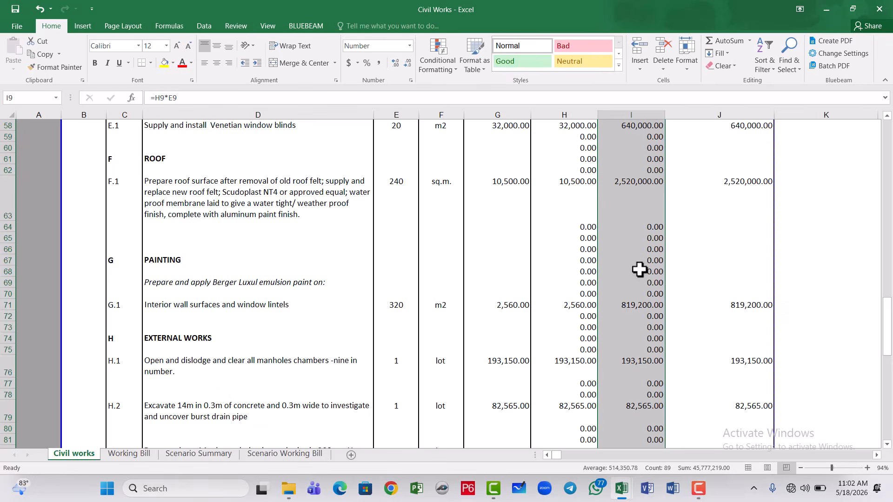
{"action": "scroll", "coordinate": [628, 259], "scroll_direction": "up", "scroll_amount": 12}
{"action": "scroll", "coordinate": [627, 205], "scroll_direction": "up", "scroll_amount": 6}
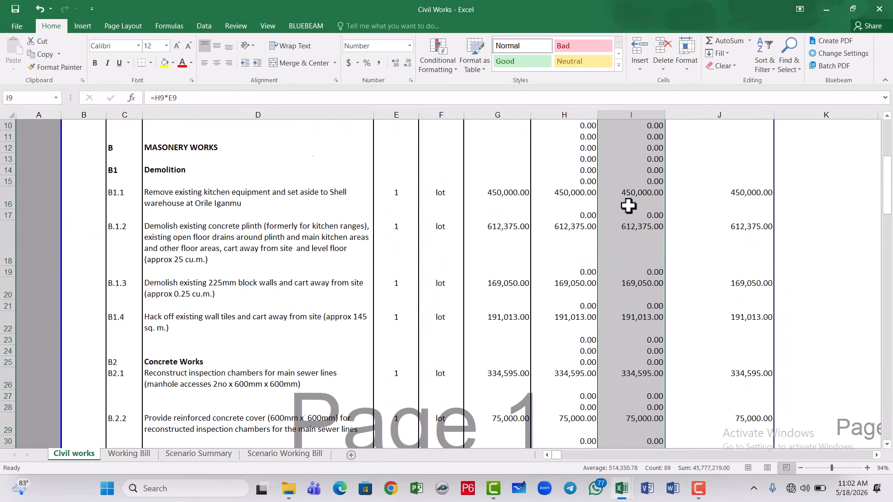
Step: Clear the zero-value Working Rate and Working Amount formulas from the blank and heading rows between 10 and 21
{"action": "left_click", "coordinate": [580, 205]}
{"action": "left_click", "coordinate": [580, 205]}
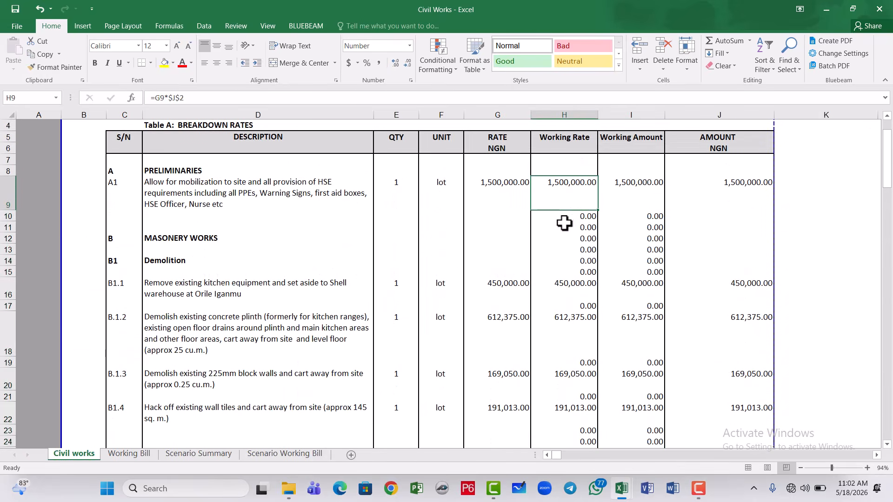
{"action": "left_click_drag", "start_coordinate": [565, 218], "coordinate": [637, 269]}
{"action": "key", "text": "Delete"}
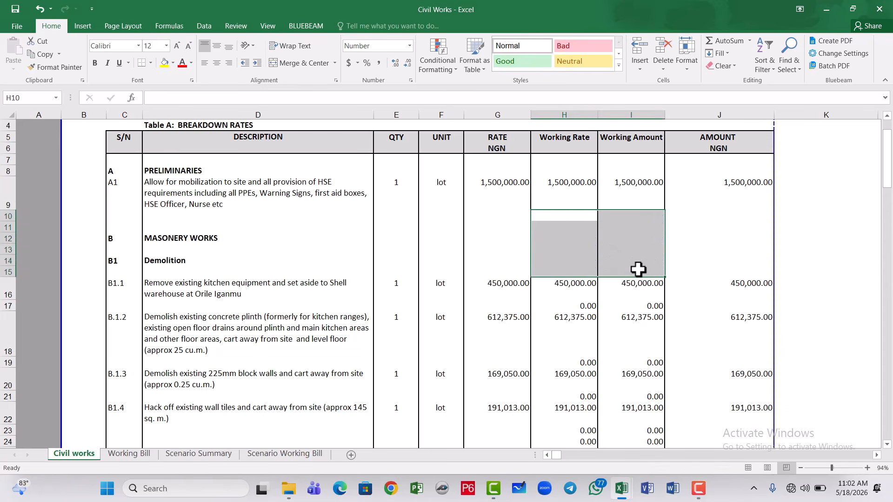
{"action": "left_click", "coordinate": [574, 307]}
{"action": "left_click_drag", "start_coordinate": [574, 308], "coordinate": [644, 307]}
{"action": "left_click_drag", "start_coordinate": [573, 397], "coordinate": [662, 397]}
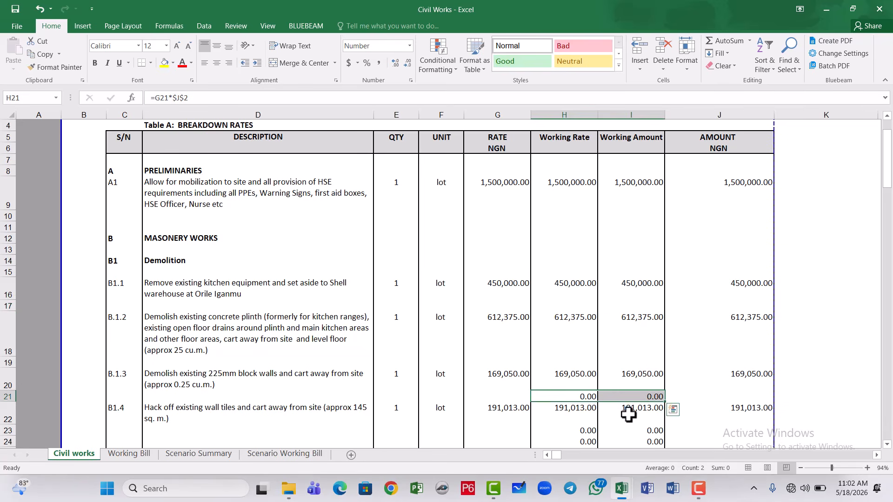
{"action": "key", "text": "Delete"}
Step: Clear the zero-value Working Rate and Working Amount formulas from the rows without priced items between 23 and 41
{"action": "left_click_drag", "start_coordinate": [582, 430], "coordinate": [631, 363]}
{"action": "key", "text": "Delete"}
{"action": "left_click_drag", "start_coordinate": [585, 397], "coordinate": [635, 419]}
{"action": "key", "text": "Delete"}
{"action": "scroll", "coordinate": [604, 421], "scroll_direction": "down", "scroll_amount": 2}
{"action": "left_click_drag", "start_coordinate": [578, 374], "coordinate": [643, 372]}
{"action": "key", "text": "Delete"}
{"action": "left_click_drag", "start_coordinate": [575, 420], "coordinate": [651, 420]}
{"action": "key", "text": "Delete"}
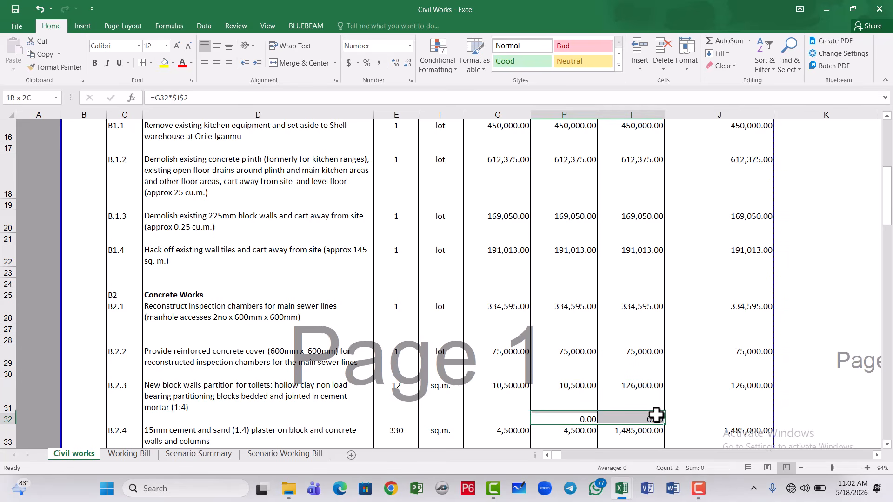
{"action": "scroll", "coordinate": [596, 414], "scroll_direction": "down", "scroll_amount": 2}
{"action": "left_click_drag", "start_coordinate": [577, 329], "coordinate": [624, 333]}
{"action": "key", "text": "Delete"}
{"action": "left_click_drag", "start_coordinate": [579, 363], "coordinate": [626, 366]}
{"action": "key", "text": "Delete"}
{"action": "left_click_drag", "start_coordinate": [578, 385], "coordinate": [655, 417]}
{"action": "key", "text": "Delete"}
Step: Clear the zero-value Working Rate and Working Amount formulas from the rows between the Tiling items, down to the Carpeting heading in row 52
{"action": "scroll", "coordinate": [639, 409], "scroll_direction": "down", "scroll_amount": 2}
{"action": "left_click_drag", "start_coordinate": [581, 374], "coordinate": [638, 375]}
{"action": "key", "text": "Delete"}
{"action": "left_click_drag", "start_coordinate": [578, 409], "coordinate": [639, 410]}
{"action": "key", "text": "Delete"}
{"action": "scroll", "coordinate": [639, 409], "scroll_direction": "down", "scroll_amount": 2}
{"action": "left_click_drag", "start_coordinate": [578, 327], "coordinate": [646, 340]}
{"action": "key", "text": "Delete"}
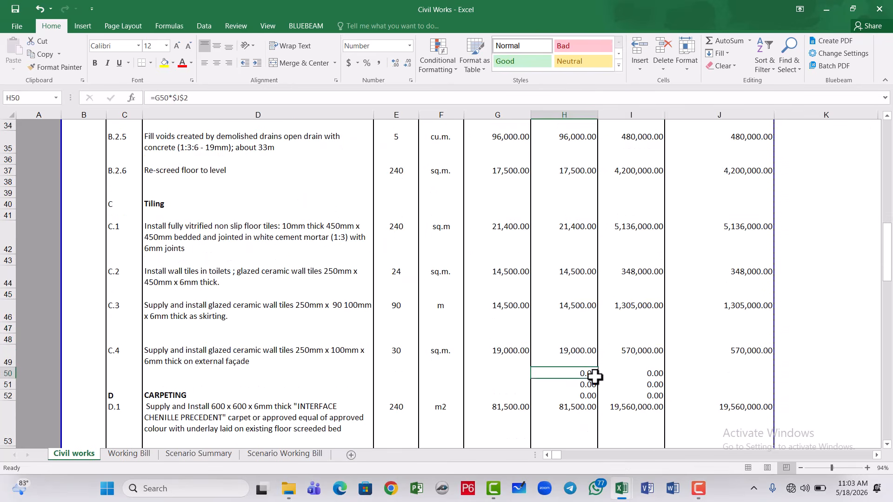
{"action": "left_click_drag", "start_coordinate": [582, 374], "coordinate": [637, 395]}
{"action": "key", "text": "Delete"}
Step: Clear the remaining zero-value Working Rate and Working Amount formulas from the rows without priced items between 54 and 98
{"action": "scroll", "coordinate": [605, 389], "scroll_direction": "down", "scroll_amount": 3}
{"action": "left_click_drag", "start_coordinate": [581, 318], "coordinate": [631, 342]}
{"action": "key", "text": "Delete"}
{"action": "left_click_drag", "start_coordinate": [577, 376], "coordinate": [613, 403]}
{"action": "key", "text": "Delete"}
{"action": "scroll", "coordinate": [576, 388], "scroll_direction": "down", "scroll_amount": 3}
{"action": "left_click_drag", "start_coordinate": [578, 260], "coordinate": [651, 328]}
{"action": "key", "text": "Delete"}
{"action": "left_click_drag", "start_coordinate": [574, 350], "coordinate": [632, 379]}
{"action": "key", "text": "Delete"}
{"action": "scroll", "coordinate": [625, 372], "scroll_direction": "down", "scroll_amount": 3}
{"action": "left_click_drag", "start_coordinate": [577, 282], "coordinate": [615, 297]}
{"action": "key", "text": "Delete"}
{"action": "left_click_drag", "start_coordinate": [572, 329], "coordinate": [612, 339]}
{"action": "key", "text": "Delete"}
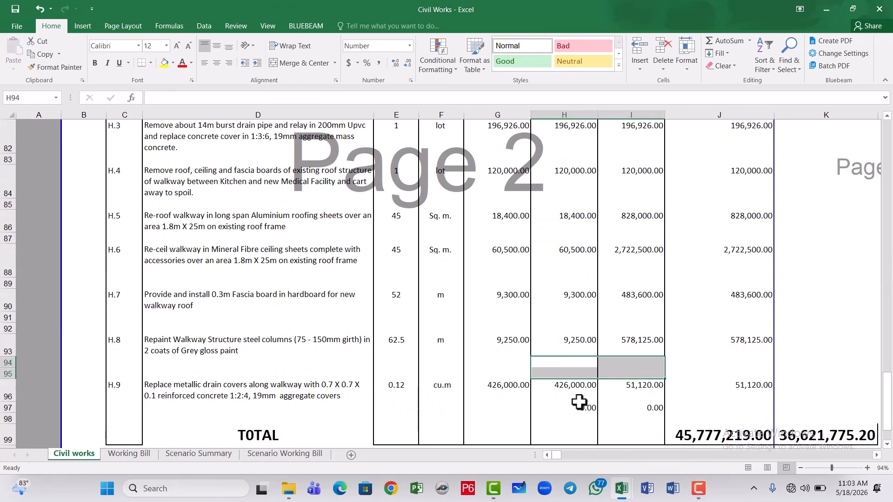
{"action": "left_click_drag", "start_coordinate": [579, 402], "coordinate": [633, 414]}
{"action": "key", "text": "Delete"}
{"action": "scroll", "coordinate": [693, 361], "scroll_direction": "down", "scroll_amount": 2}
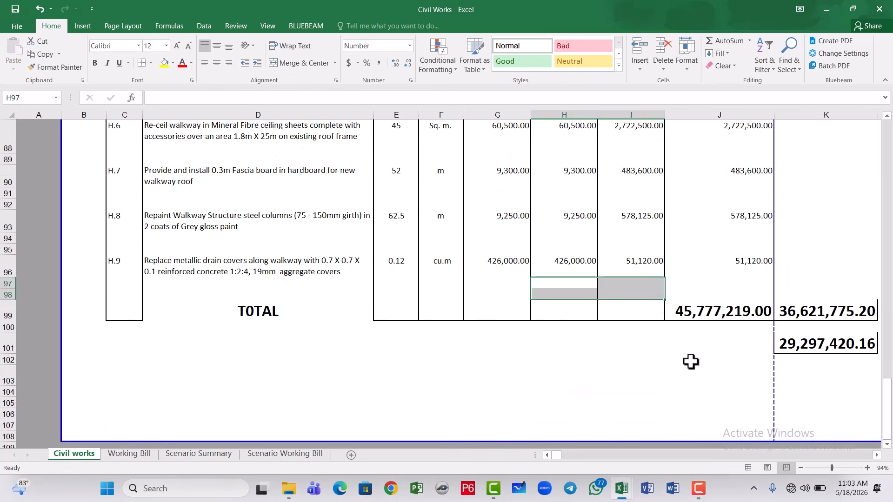
Step: Copy the total formula from J99 into I99 to sum the Working Amount column, and autofit column I's width
{"action": "left_click", "coordinate": [628, 317]}
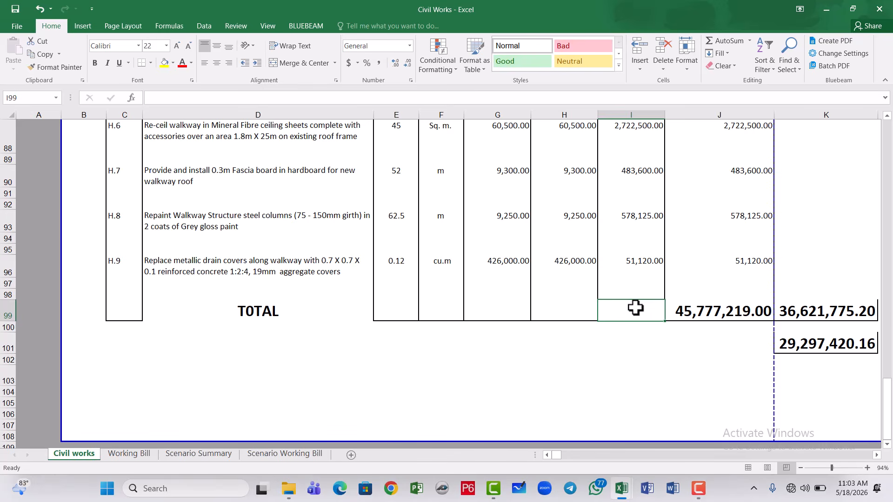
{"action": "scroll", "coordinate": [636, 307], "scroll_direction": "up", "scroll_amount": 20}
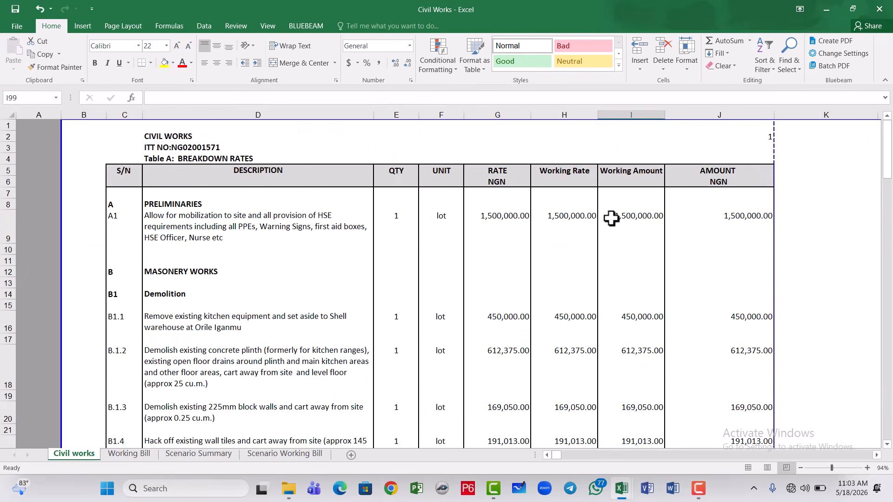
{"action": "scroll", "coordinate": [635, 298], "scroll_direction": "down", "scroll_amount": 20}
{"action": "scroll", "coordinate": [628, 343], "scroll_direction": "down", "scroll_amount": 10}
{"action": "scroll", "coordinate": [627, 307], "scroll_direction": "up", "scroll_amount": 3}
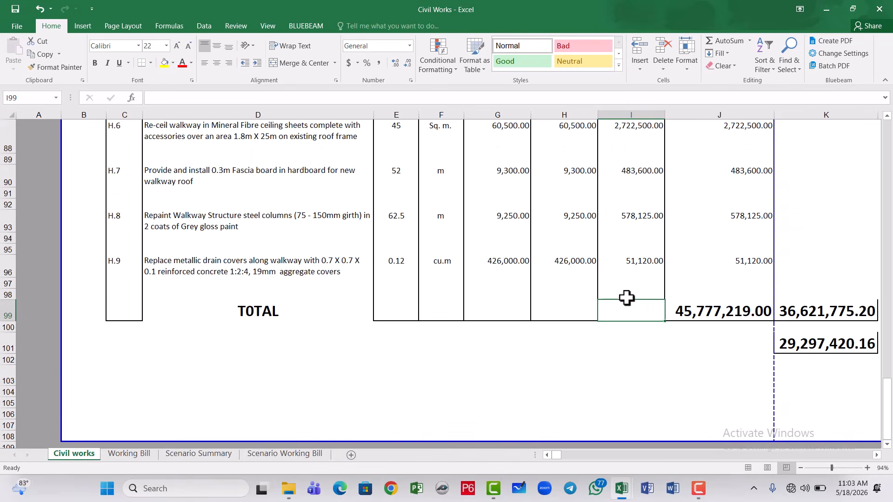
{"action": "left_click", "coordinate": [682, 313]}
{"action": "key", "text": "ctrl+c"}
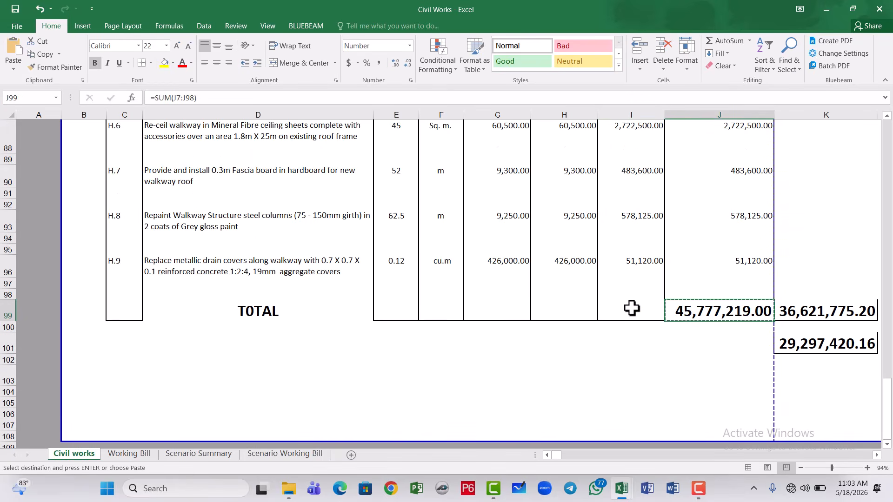
{"action": "left_click", "coordinate": [632, 312]}
{"action": "key", "text": "ctrl+v"}
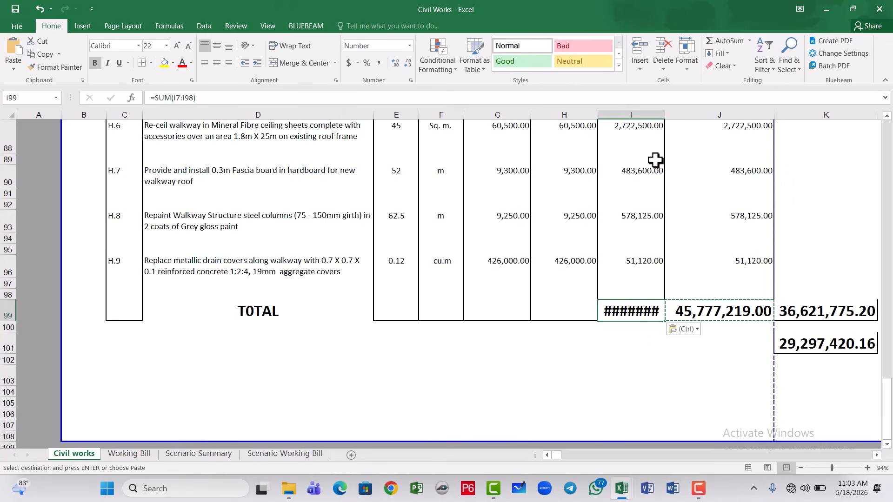
{"action": "double_click", "coordinate": [664, 119]}
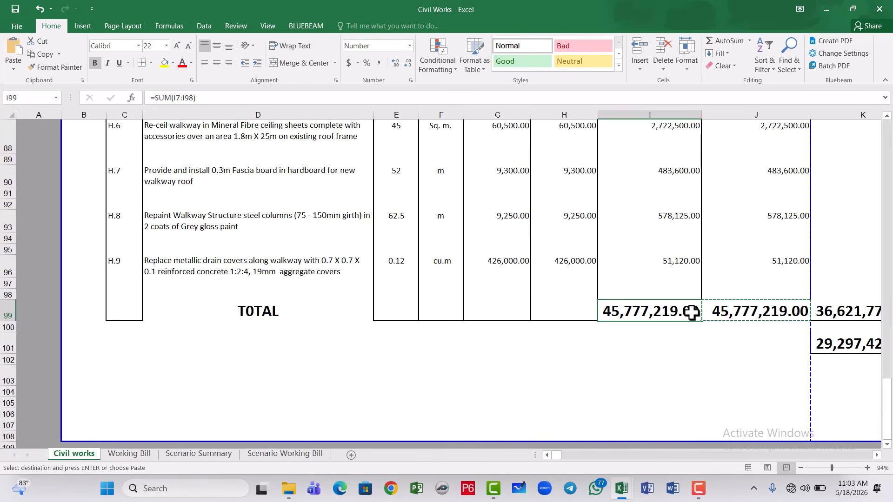
{"action": "key", "text": "Escape"}
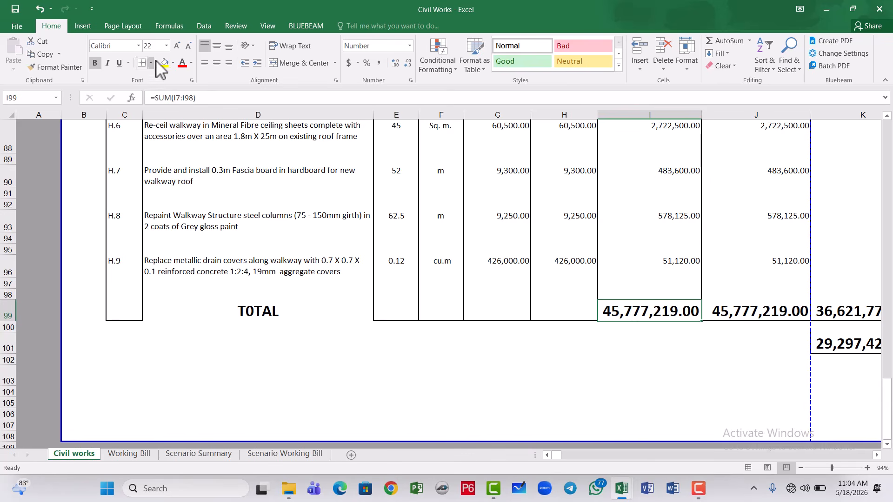
Step: Run Goal Seek to set the Working Amount total in I99 to 29297420.16 by changing factor cell J2, and keep the solution
{"action": "left_click", "coordinate": [204, 26]}
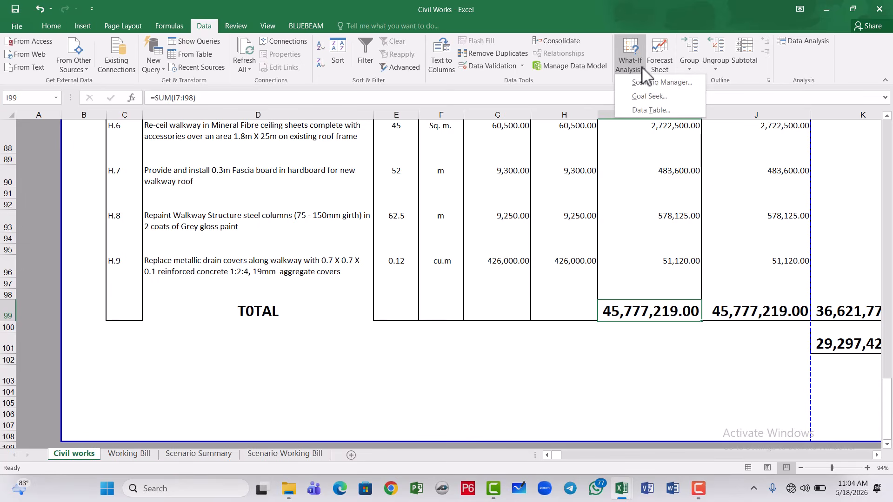
{"action": "left_click", "coordinate": [645, 92]}
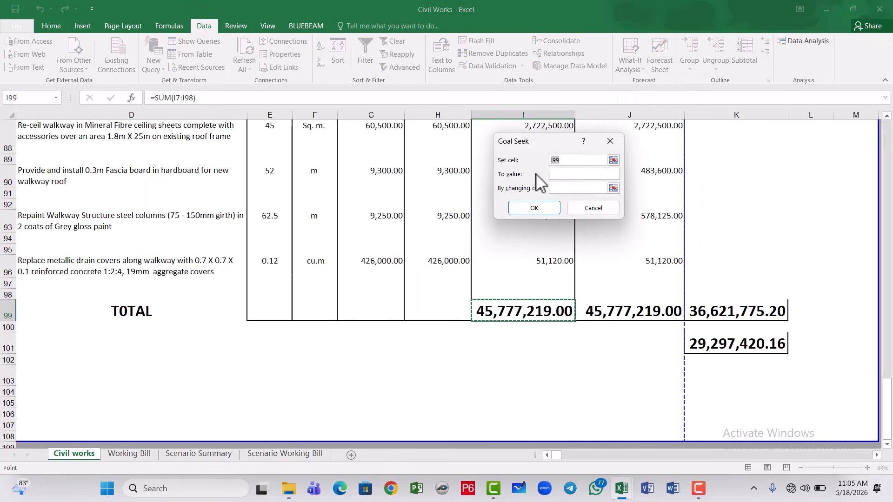
{"action": "left_click", "coordinate": [555, 174]}
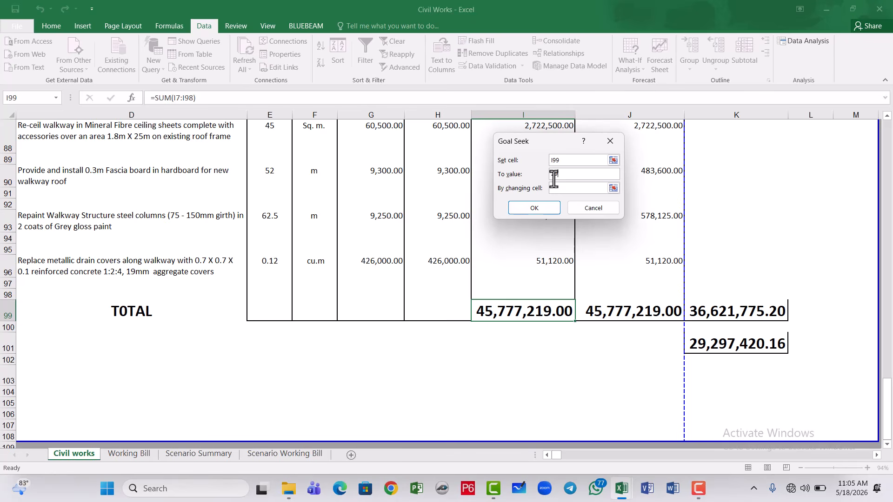
{"action": "type", "text": "97420.16"}
{"action": "left_click", "coordinate": [554, 188]}
{"action": "scroll", "coordinate": [665, 208], "scroll_direction": "up", "scroll_amount": 1}
{"action": "scroll", "coordinate": [665, 208], "scroll_direction": "up", "scroll_amount": 20}
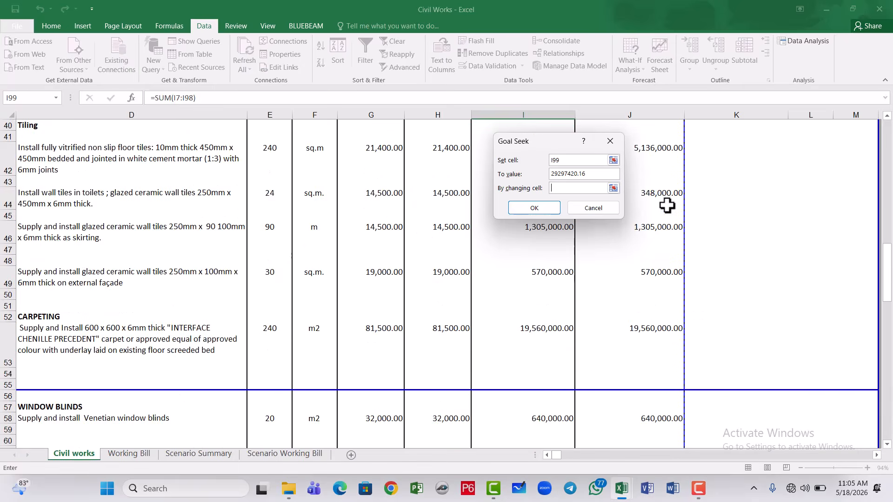
{"action": "left_click", "coordinate": [677, 136]}
{"action": "left_click", "coordinate": [534, 210]}
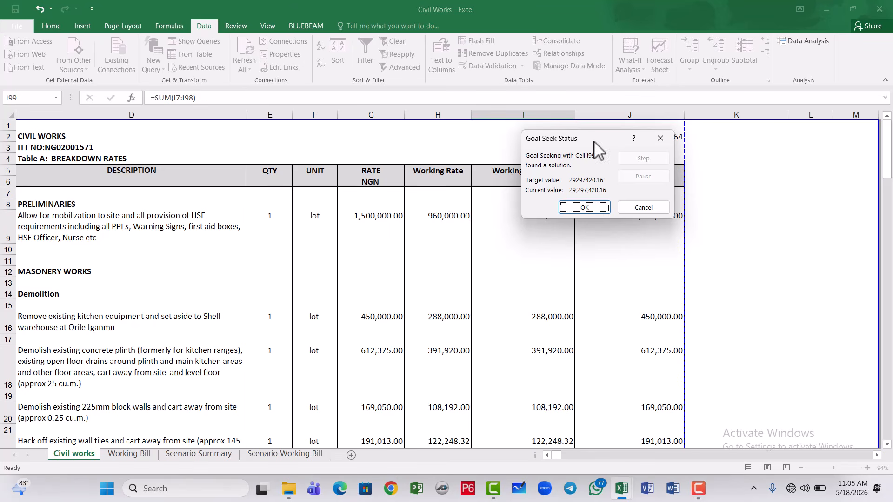
{"action": "left_click", "coordinate": [574, 208]}
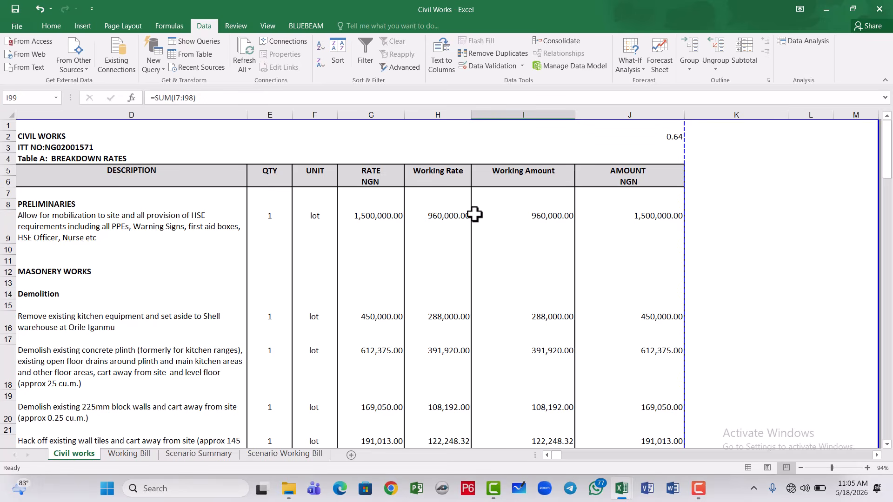
Step: Check the scaled working rates and amounts down to the total row, comparing item H.9's rate, working rate and the I99 total
{"action": "scroll", "coordinate": [511, 282], "scroll_direction": "down", "scroll_amount": 17}
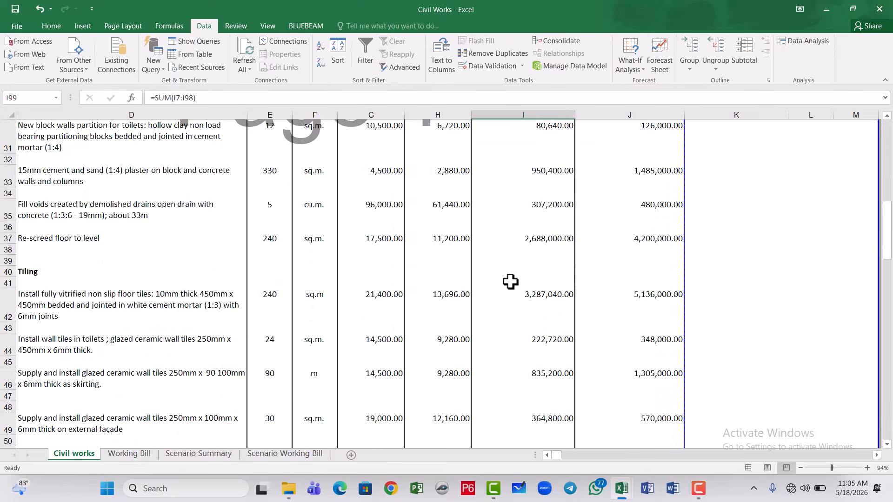
{"action": "scroll", "coordinate": [510, 282], "scroll_direction": "down", "scroll_amount": 14}
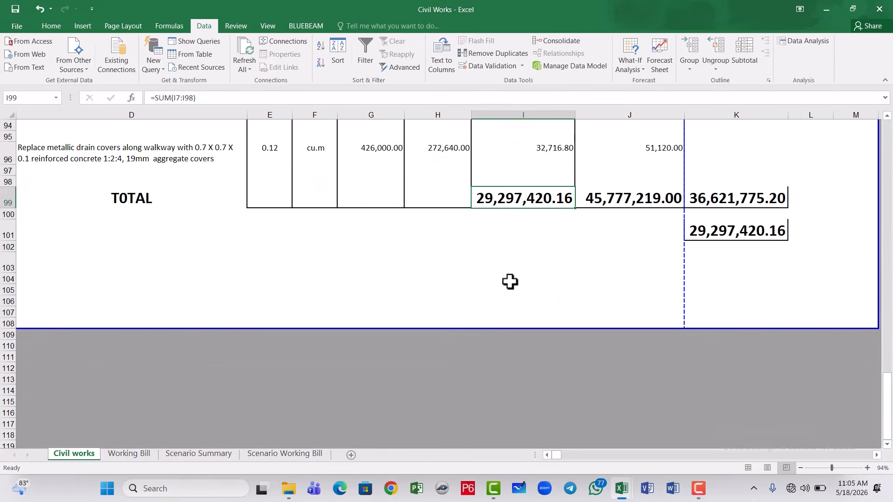
{"action": "scroll", "coordinate": [511, 207], "scroll_direction": "up", "scroll_amount": 2}
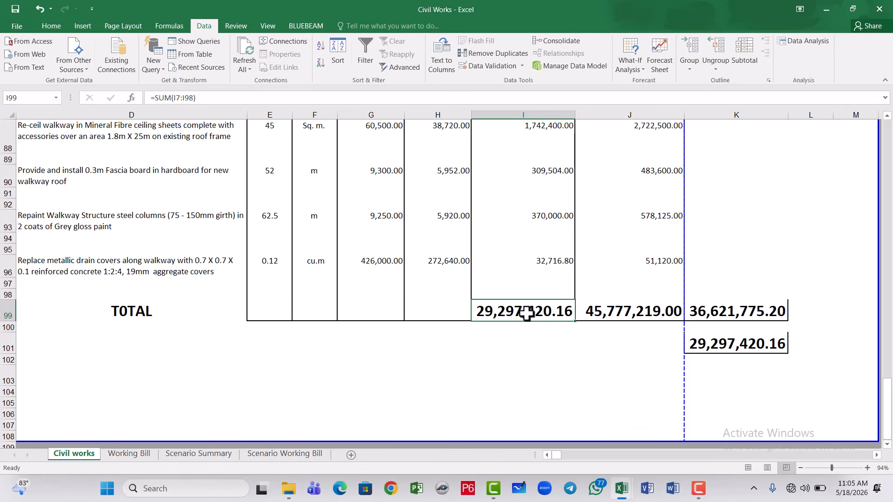
{"action": "scroll", "coordinate": [449, 306], "scroll_direction": "up", "scroll_amount": 1}
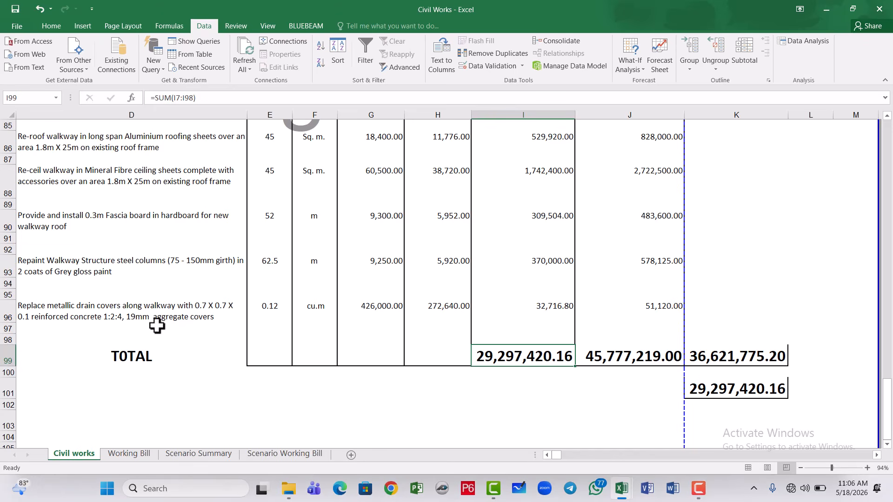
{"action": "left_click", "coordinate": [444, 308]}
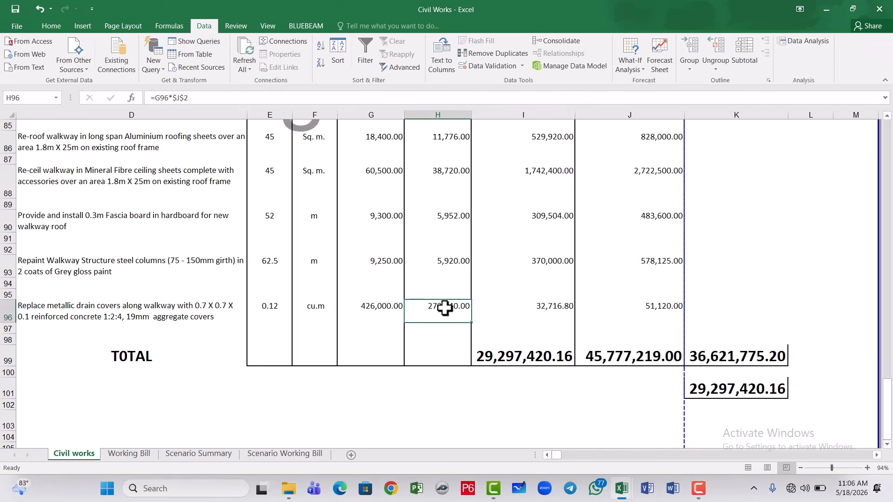
{"action": "left_click", "coordinate": [374, 306]}
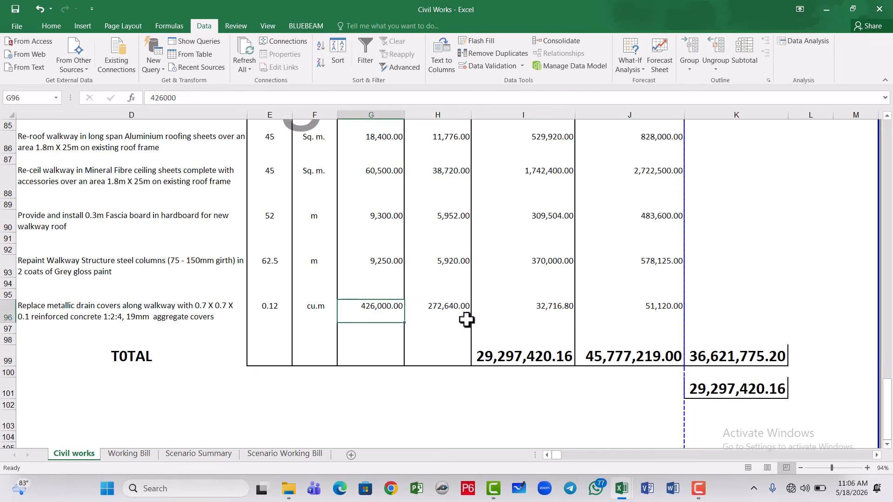
{"action": "left_click", "coordinate": [504, 356]}
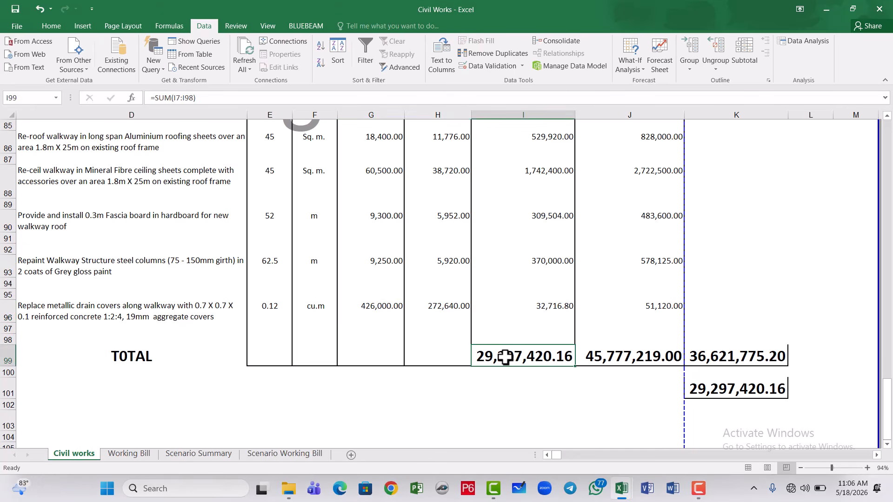